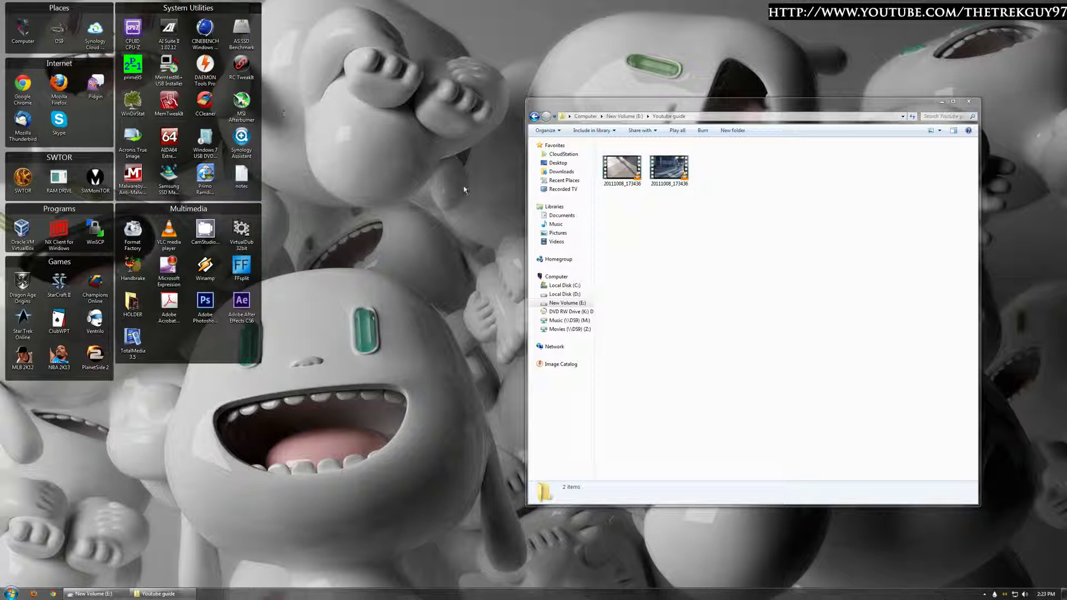
# Play the MP4 clip from the Youtube guide folder in VLC and close the player
pyautogui.click(673, 169)
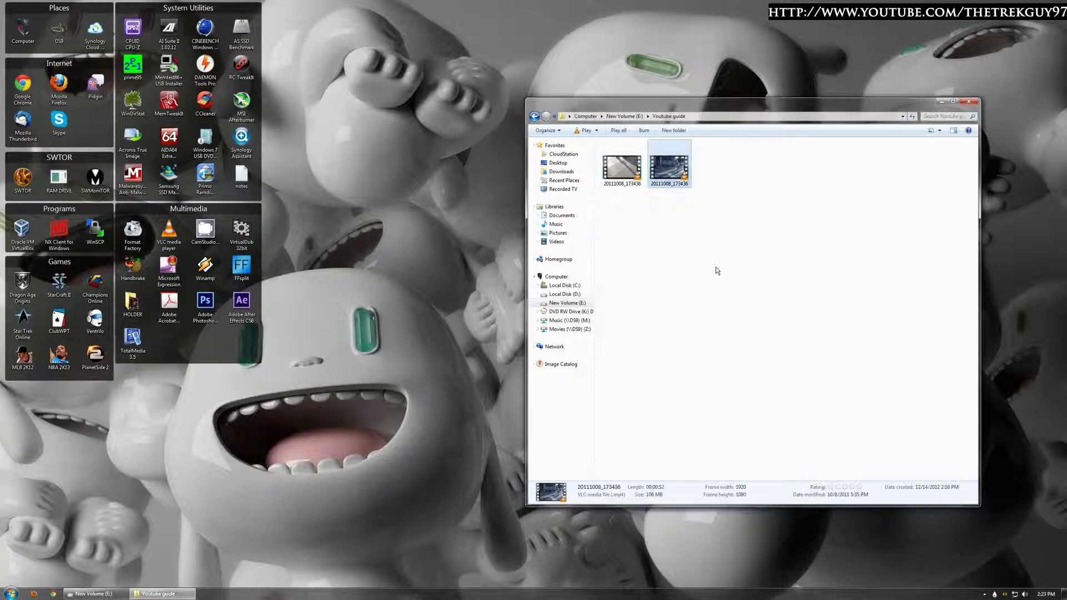
pyautogui.doubleClick(661, 174)
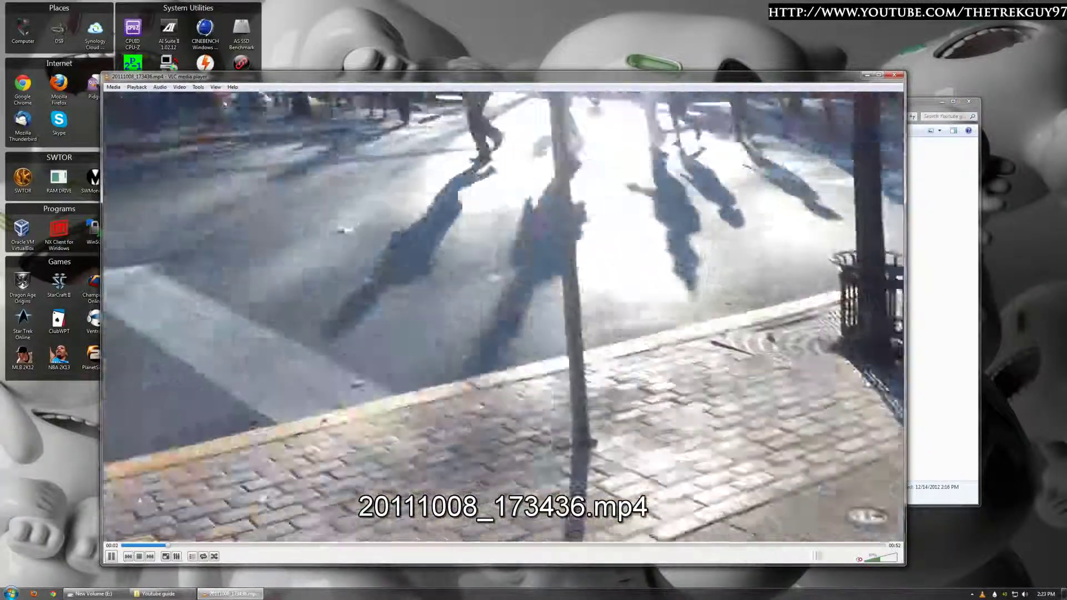
pyautogui.scroll(-5, 371, 271)
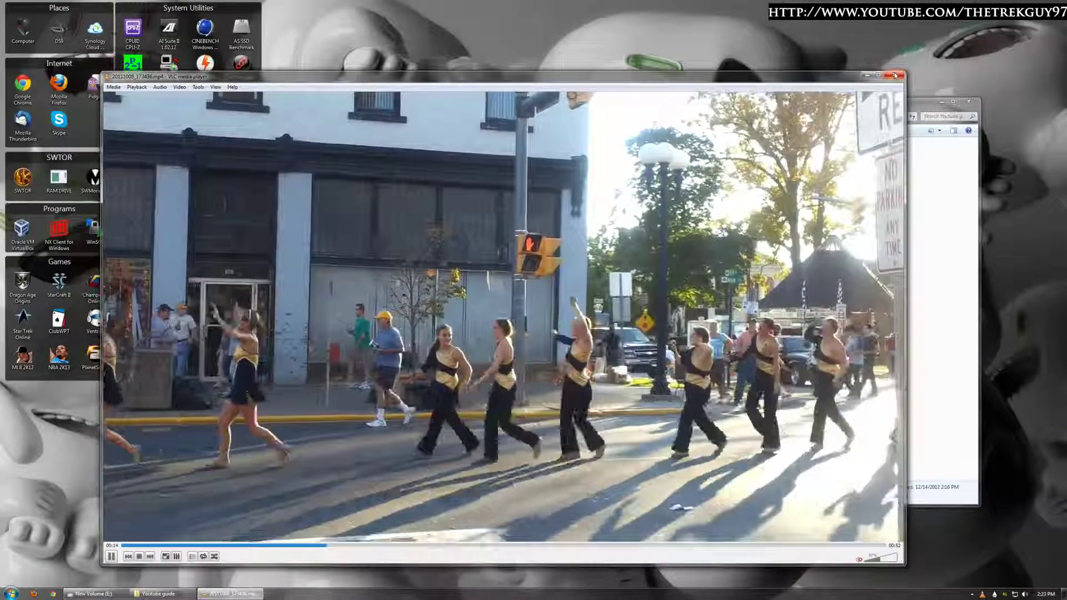
pyautogui.click(892, 76)
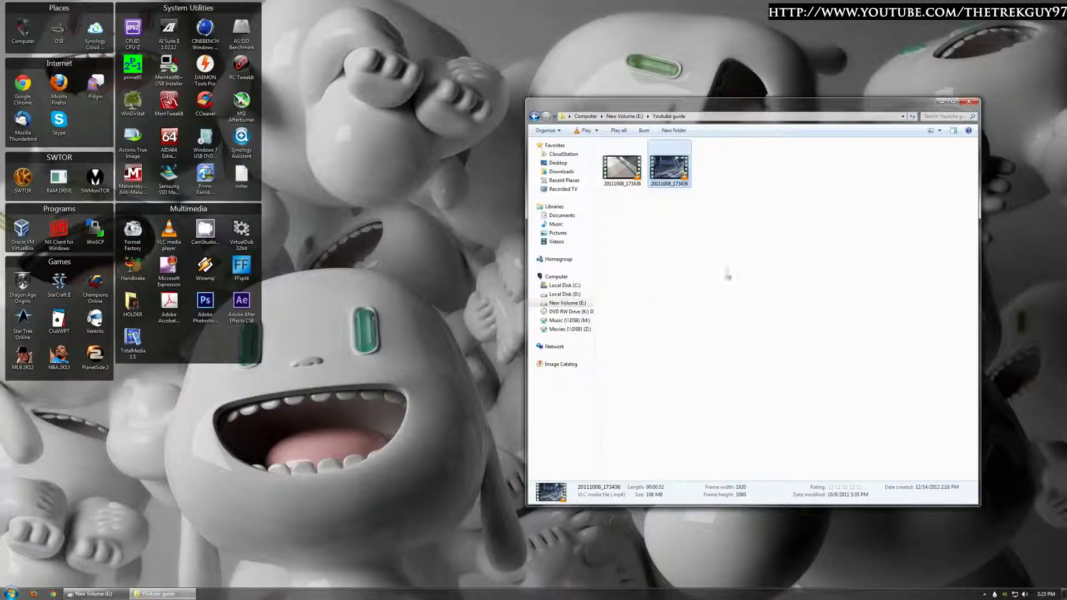
# Try to open the MP4 clip 20111008_173436 in VirtualDub and close the program
pyautogui.doubleClick(250, 234)
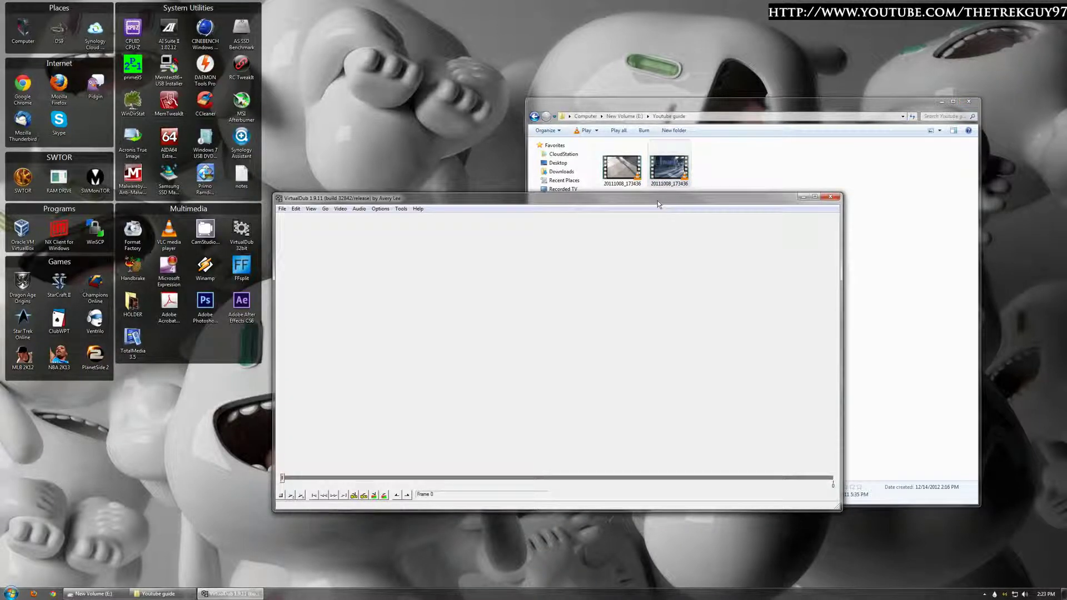
pyautogui.moveTo(669, 184); pyautogui.dragTo(527, 324)
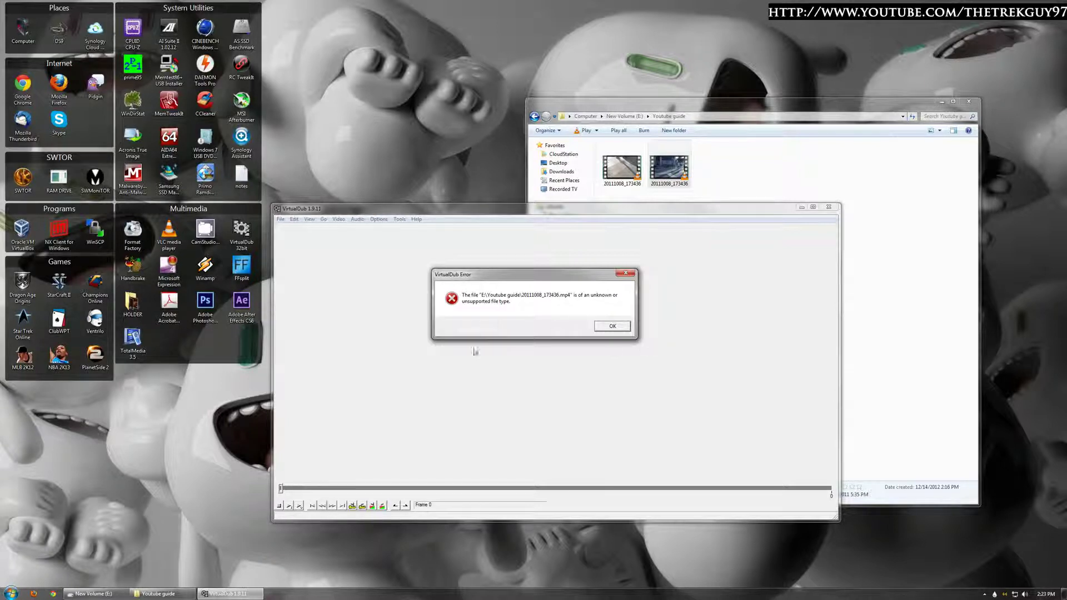
pyautogui.click(613, 326)
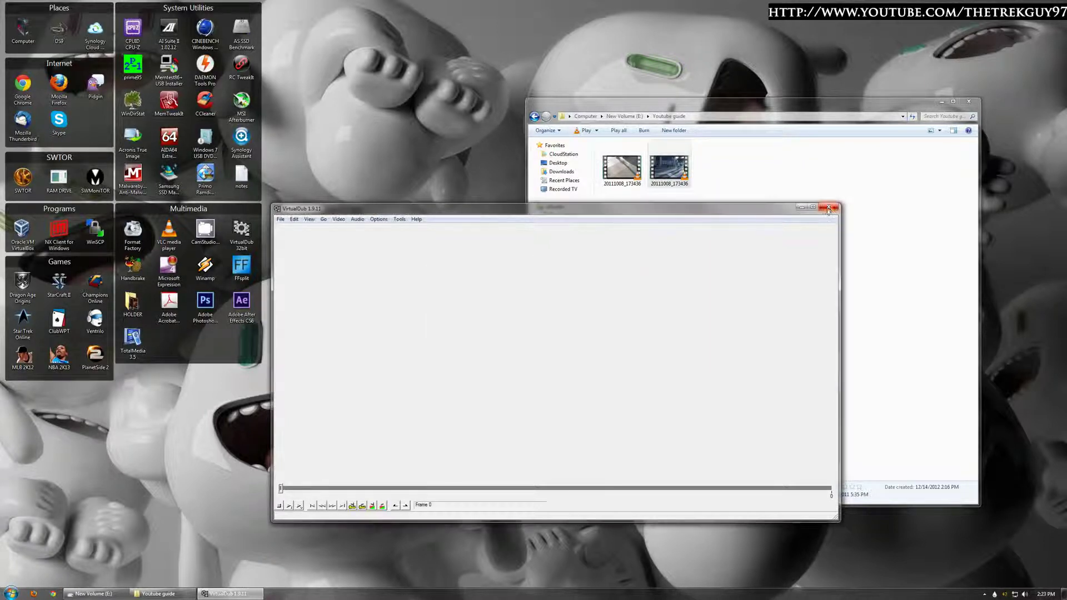
pyautogui.click(829, 207)
pyautogui.click(397, 279)
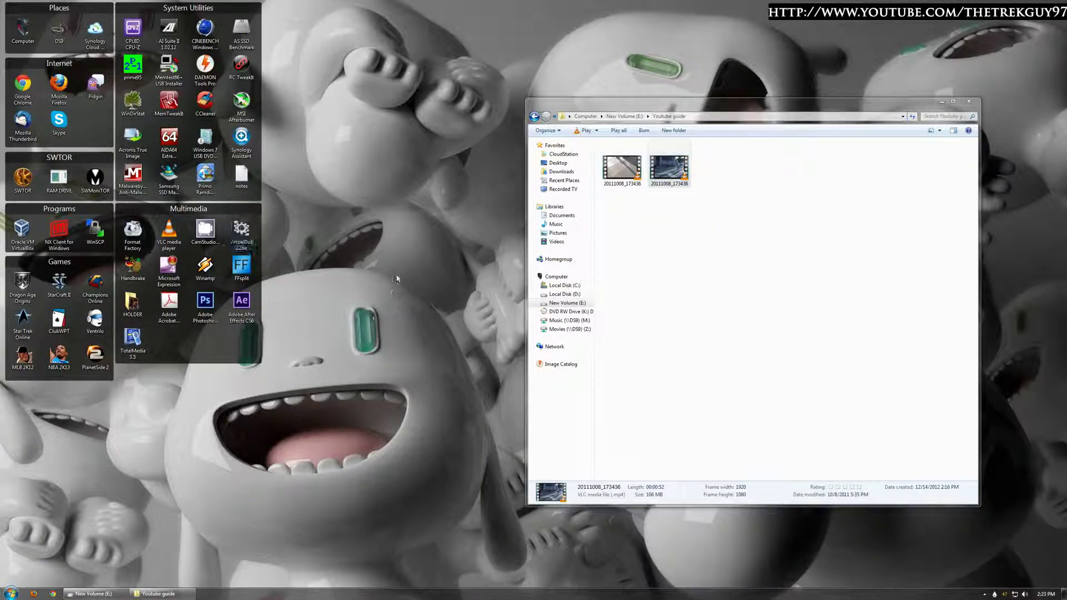
# Queue 20111008_173436.mp4 in FormatFactory for All to AVI conversion with the High quality and size profile, and close the program without converting
pyautogui.doubleClick(133, 231)
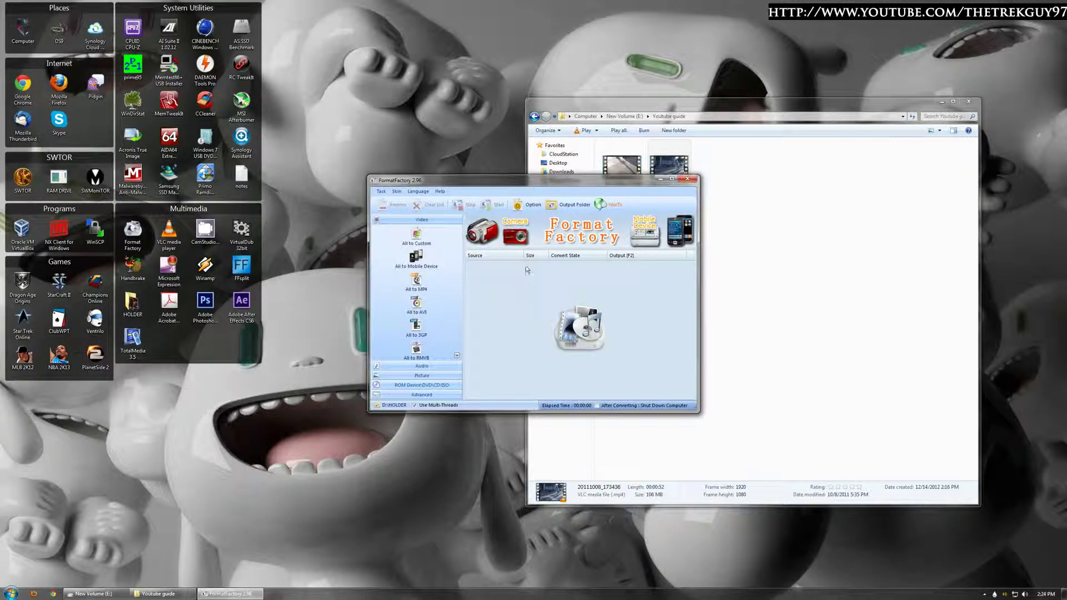
pyautogui.moveTo(561, 186); pyautogui.dragTo(433, 218)
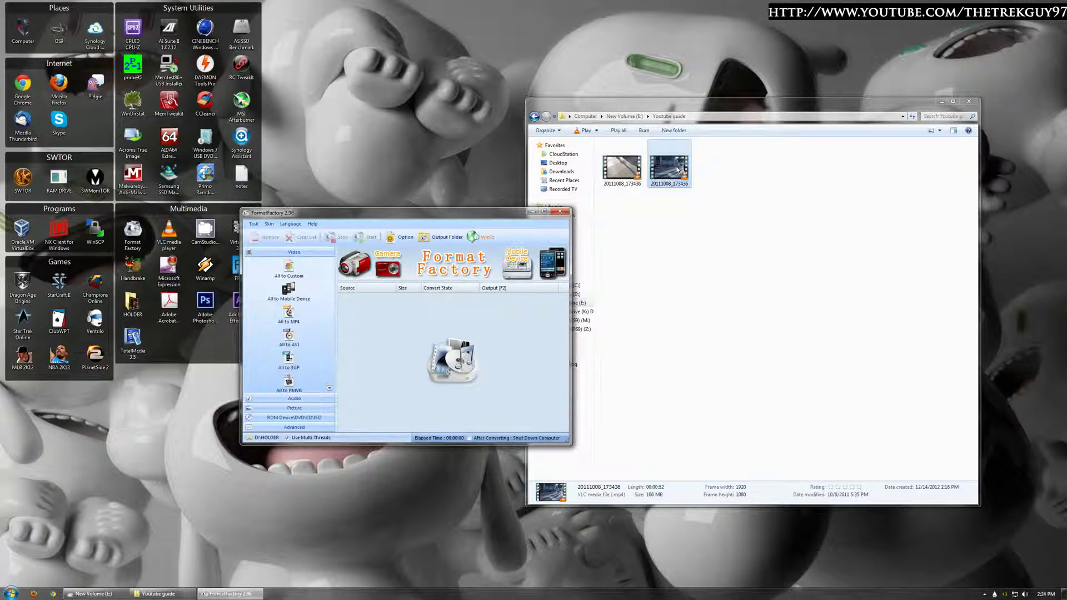
pyautogui.moveTo(669, 166); pyautogui.dragTo(402, 311)
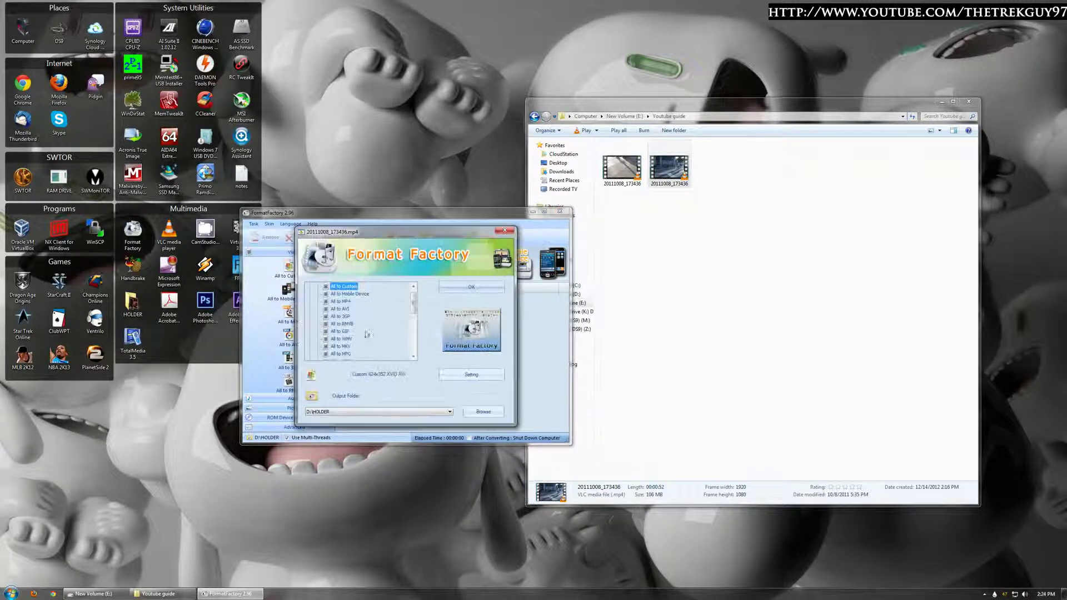
pyautogui.click(345, 309)
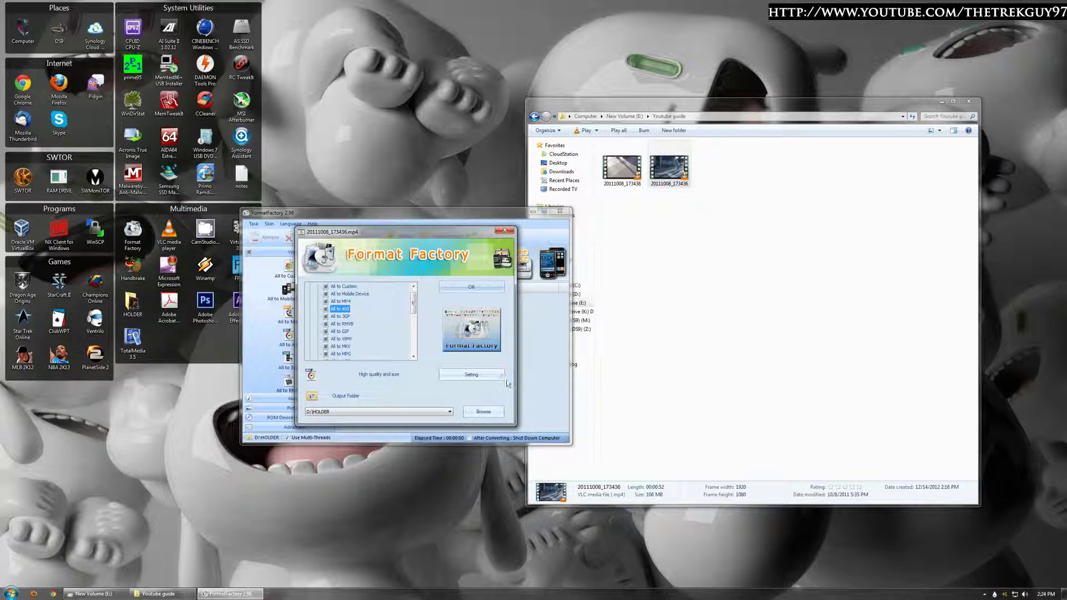
pyautogui.click(483, 376)
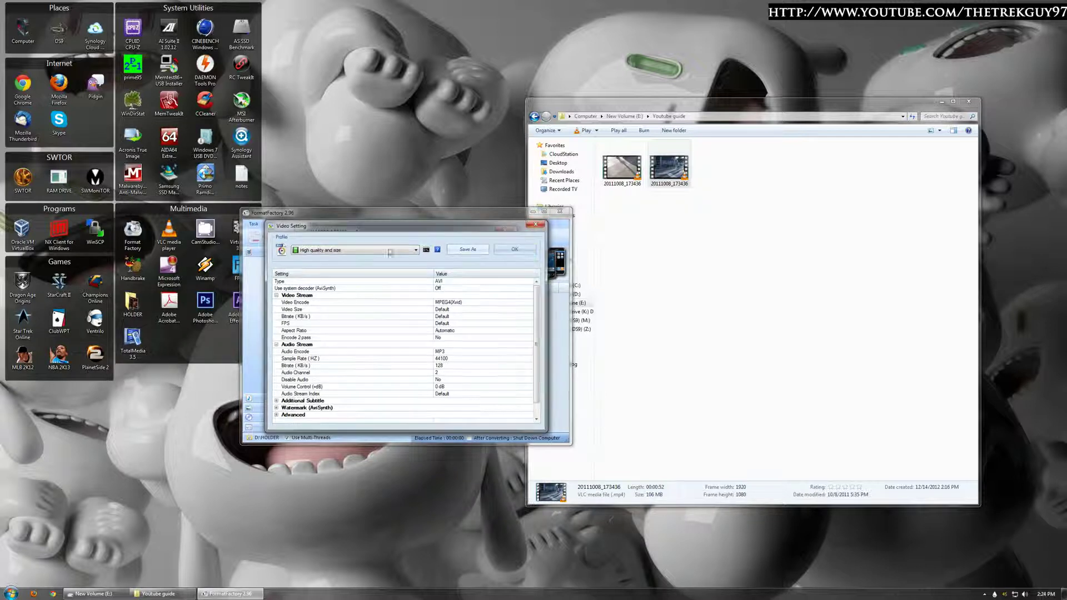
pyautogui.click(538, 224)
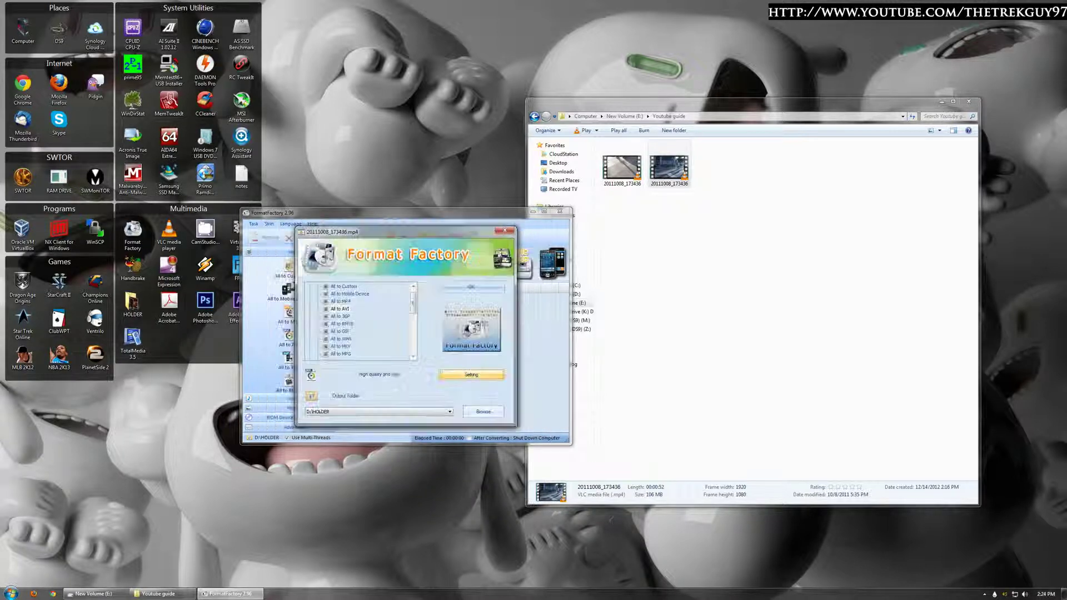
pyautogui.click(472, 288)
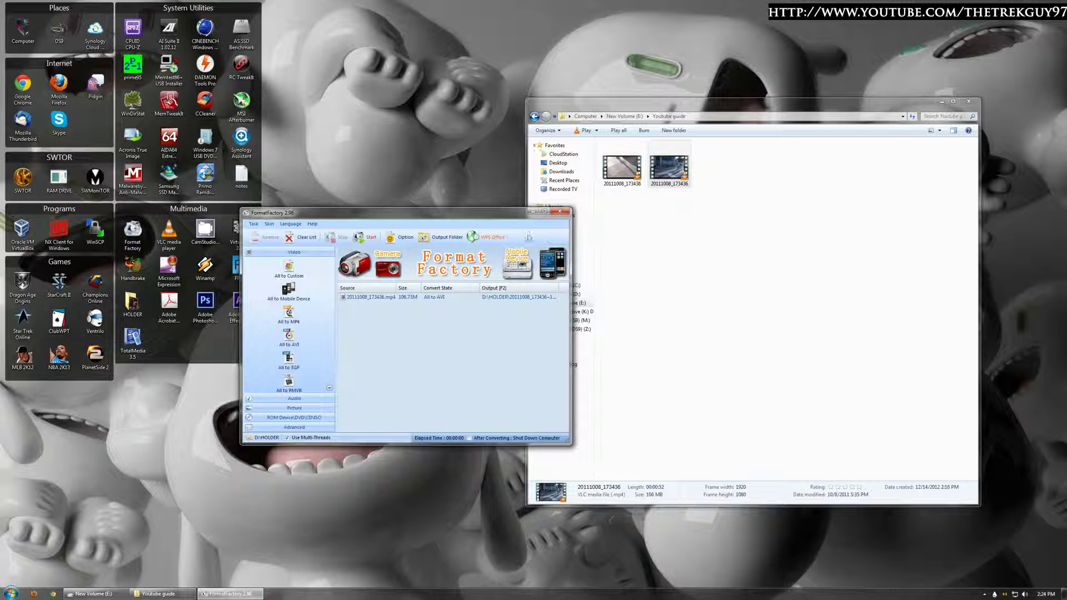
pyautogui.click(563, 212)
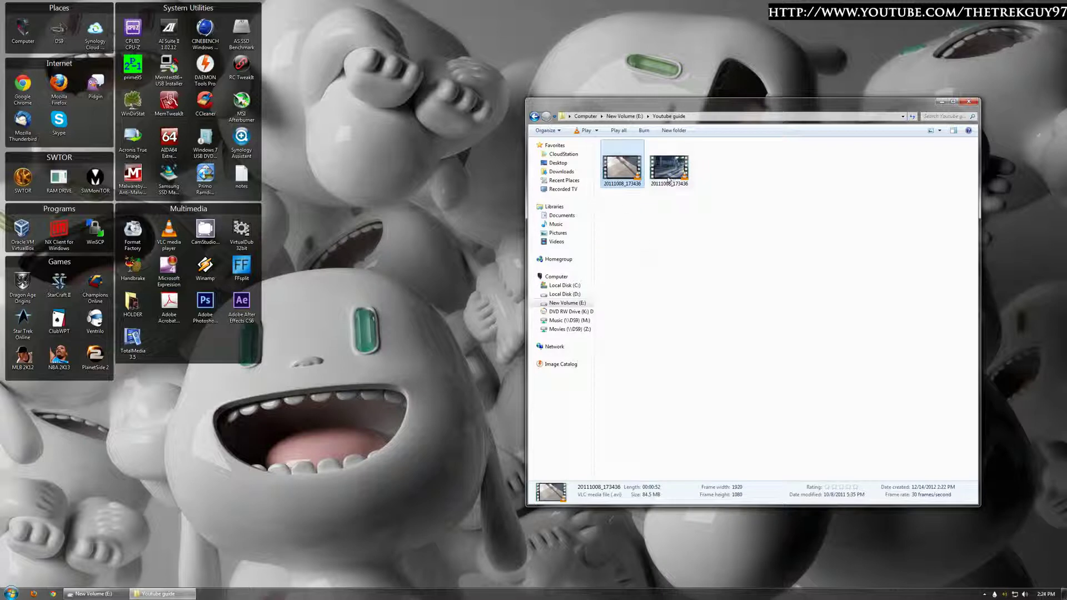
# Preview the AVI version of the clip in VLC and load it into a maximized VirtualDub window
pyautogui.doubleClick(626, 170)
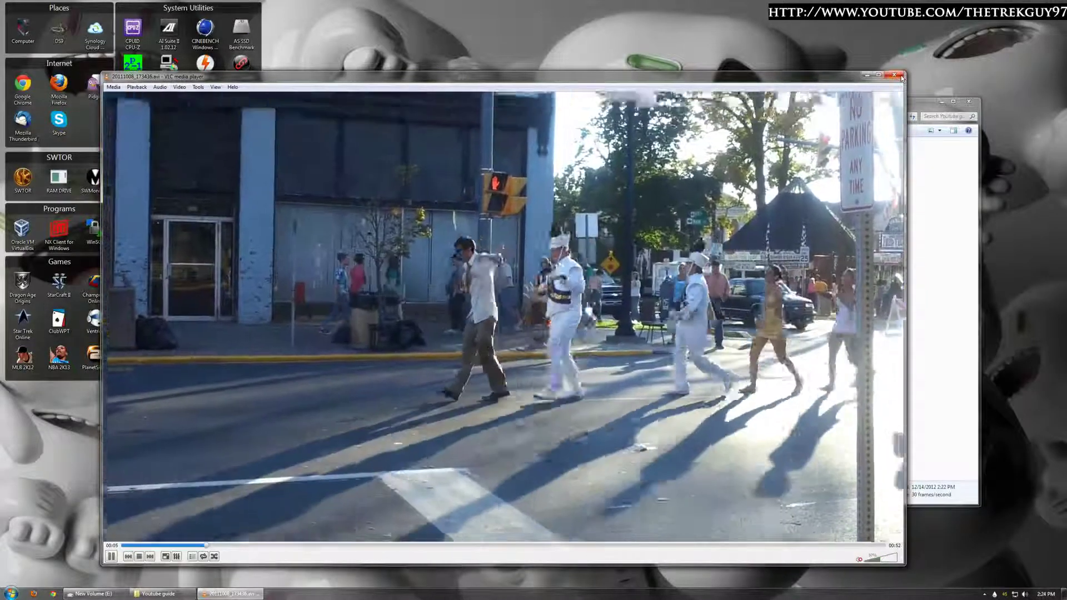
pyautogui.hotkey('ctrl', 'q')
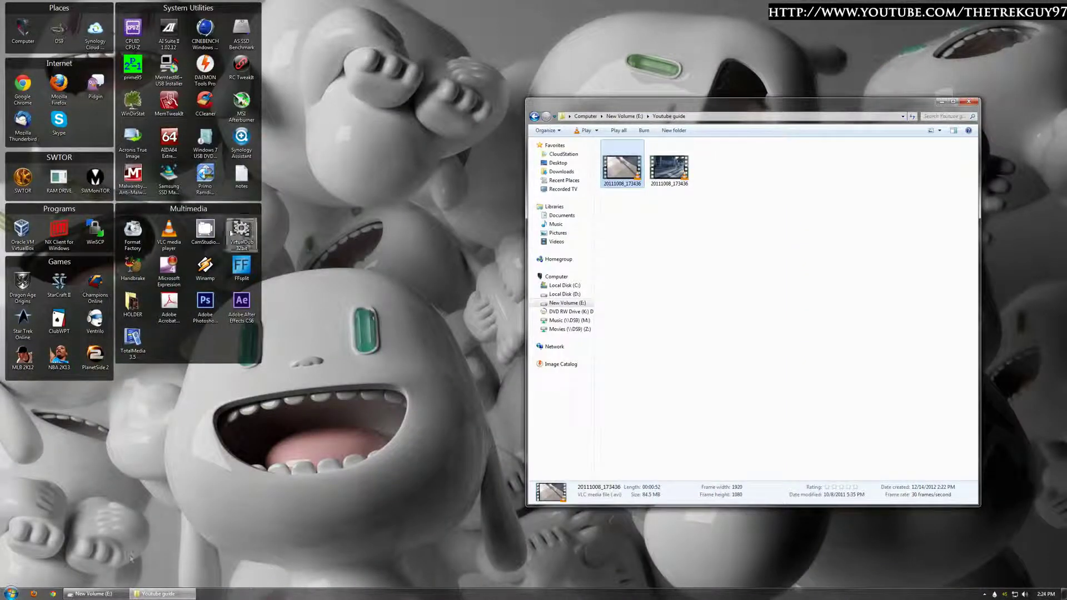
pyautogui.doubleClick(242, 231)
pyautogui.moveTo(622, 169); pyautogui.dragTo(482, 323)
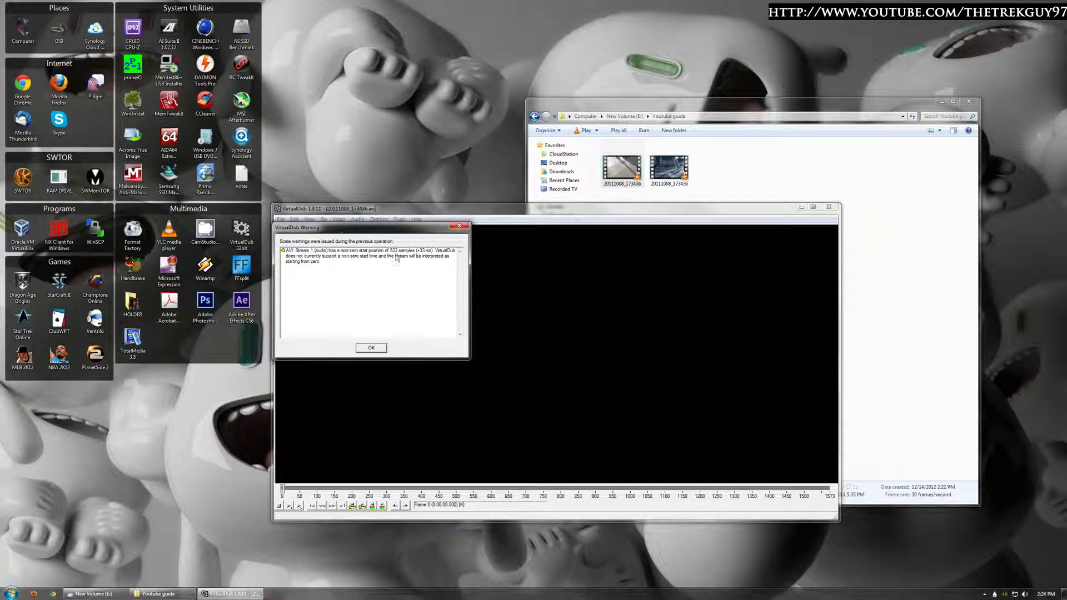
pyautogui.click(371, 348)
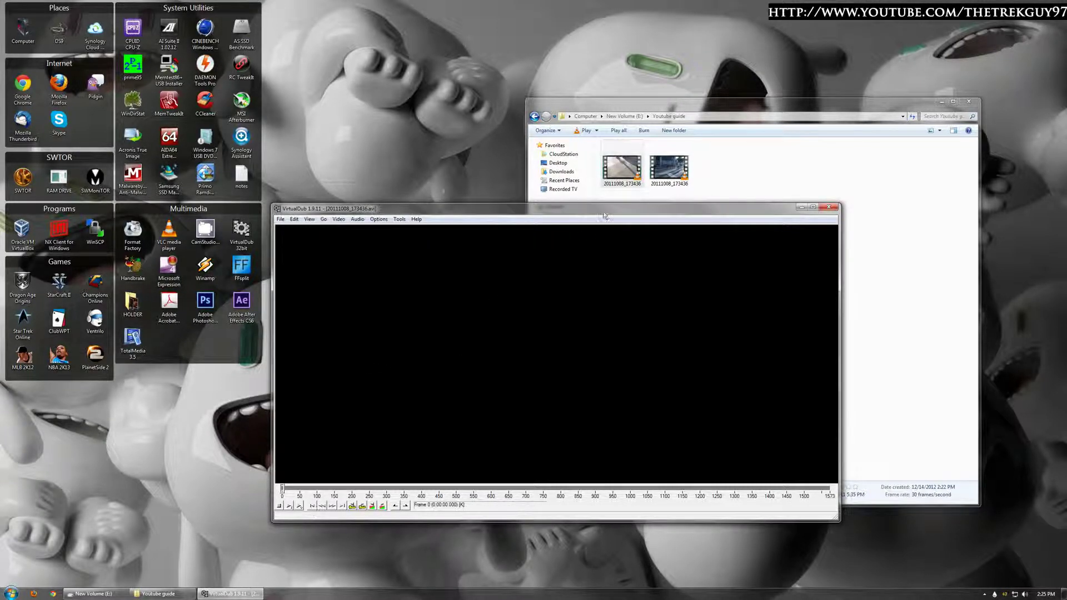
pyautogui.doubleClick(608, 207)
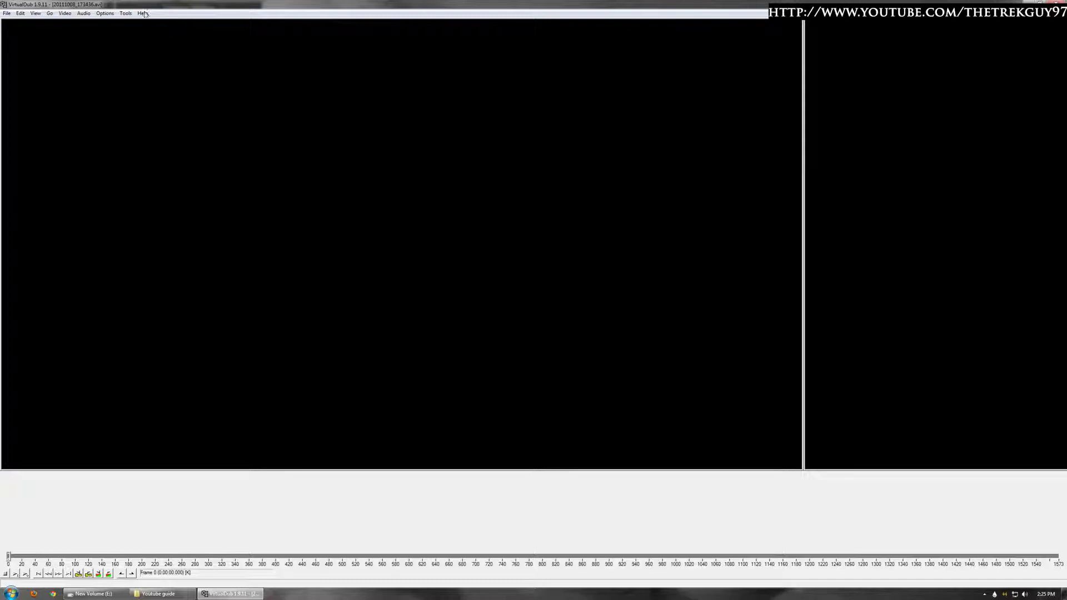
pyautogui.click(35, 14)
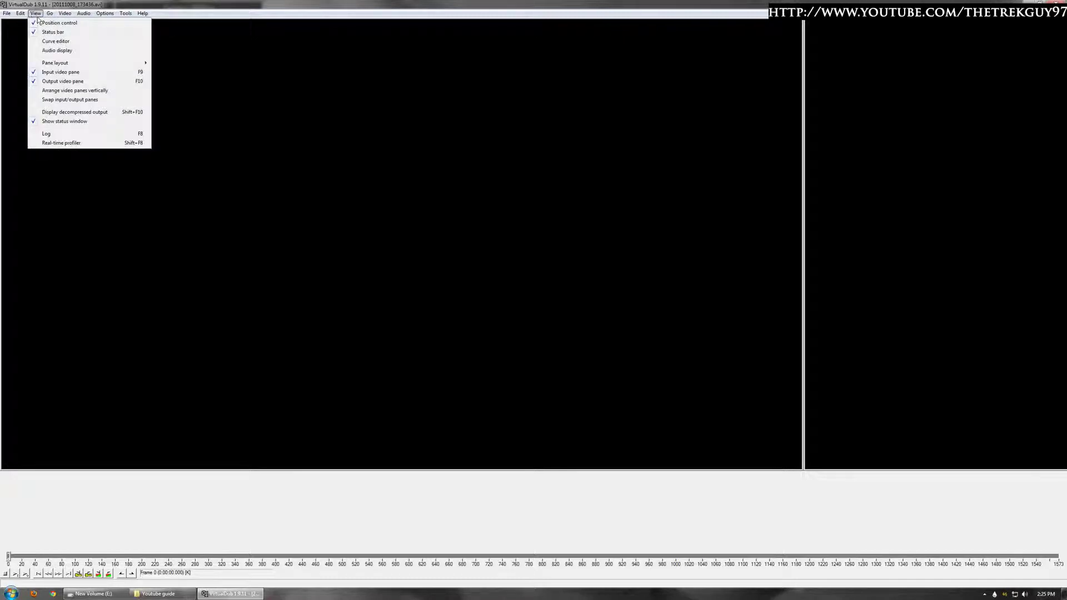
pyautogui.moveTo(70, 16)
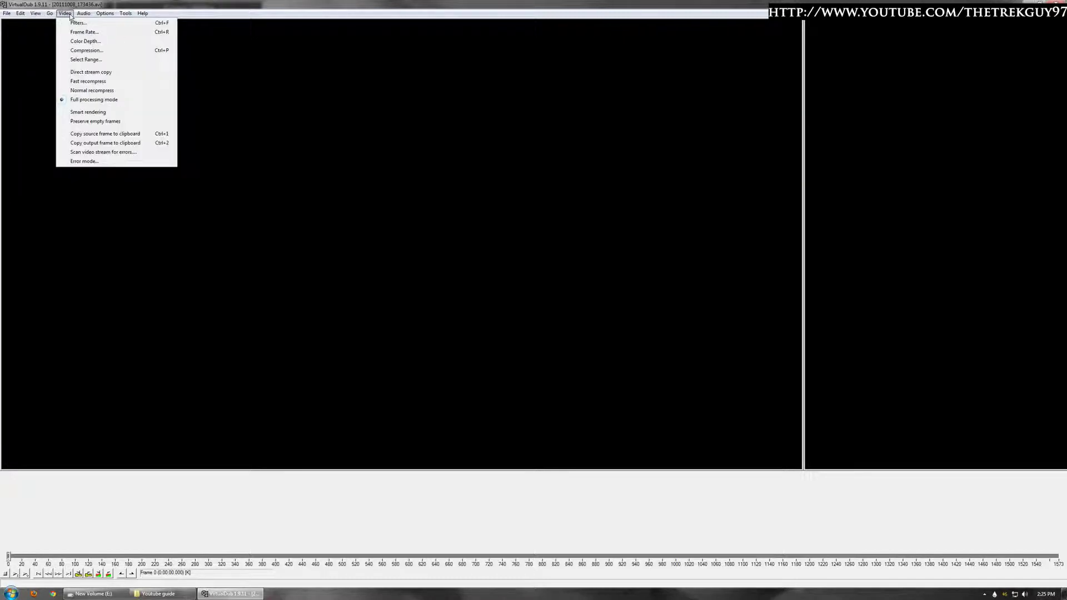
pyautogui.moveTo(106, 17)
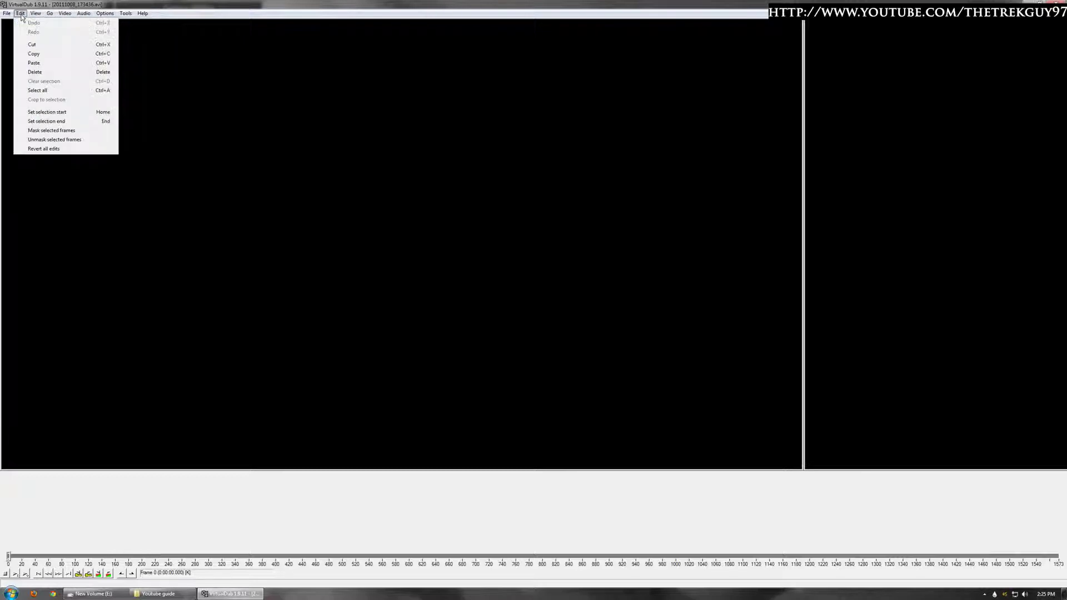
pyautogui.click(305, 421)
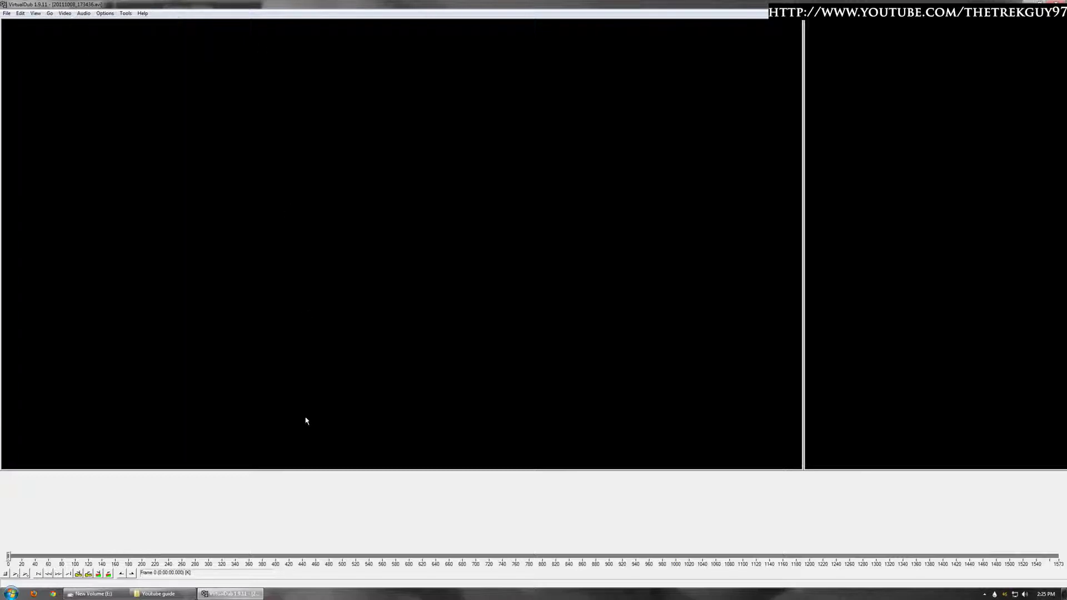
# Cut the opening of the clip by selecting frames 0 to 99 and deleting them
pyautogui.click(15, 575)
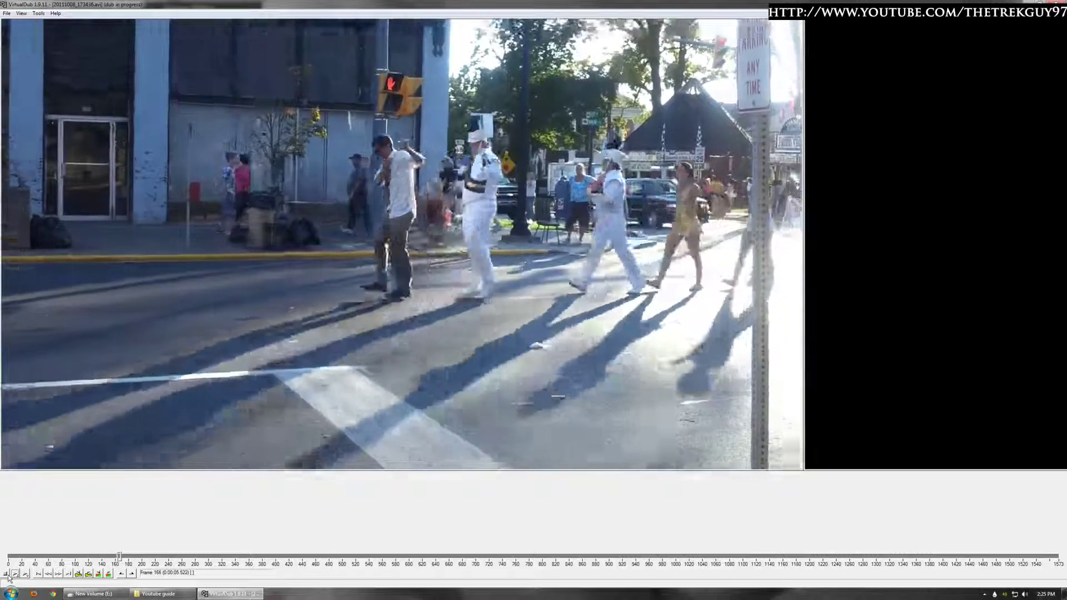
pyautogui.click(6, 576)
pyautogui.moveTo(131, 557); pyautogui.dragTo(74, 567)
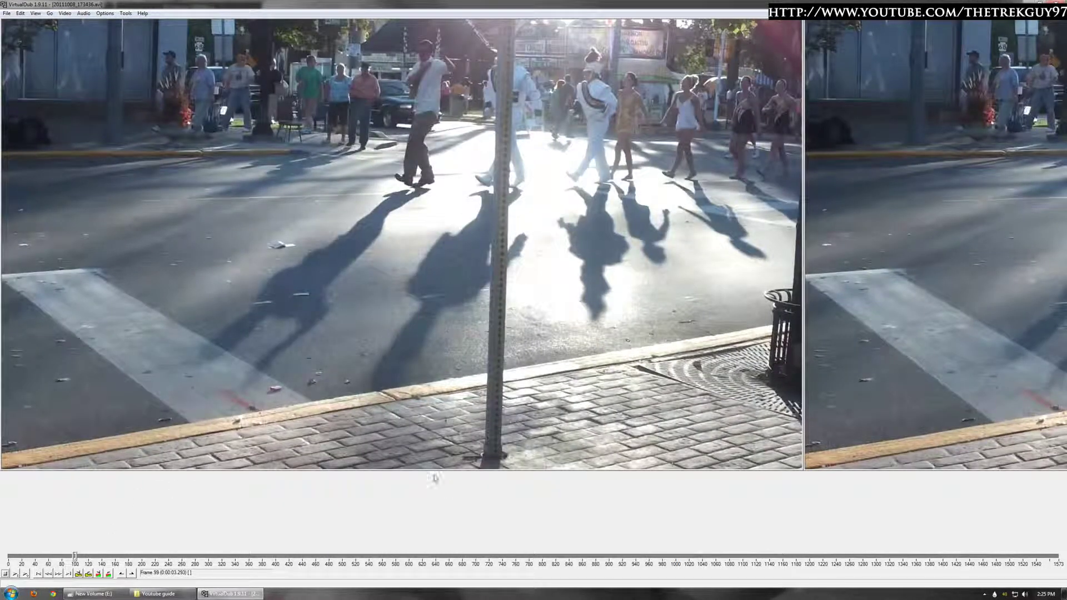
pyautogui.click(133, 574)
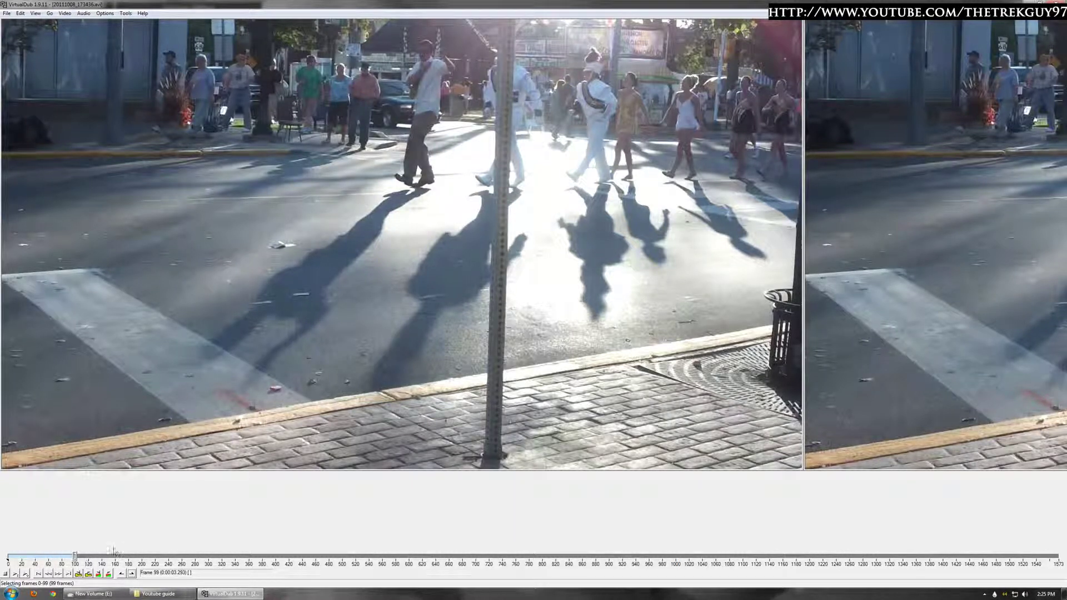
pyautogui.press('Delete')
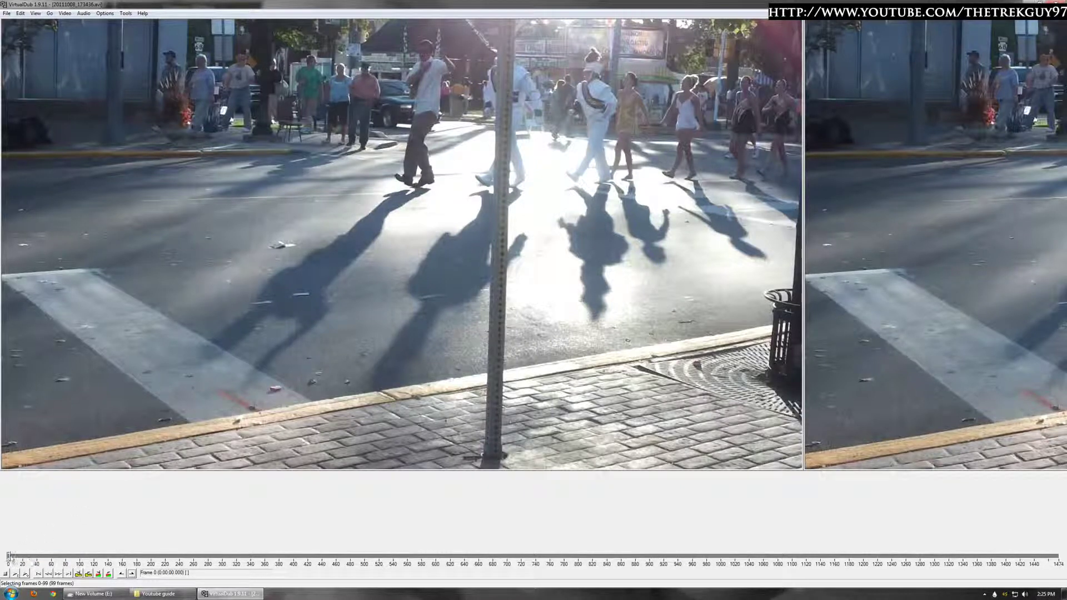
# Play the trimmed clip from its first frame to check the new beginning
pyautogui.moveTo(11, 558)
pyautogui.mouseDown()
pyautogui.moveTo(21, 558)
pyautogui.moveTo(9, 557)
pyautogui.mouseUp()
pyautogui.click(15, 573)
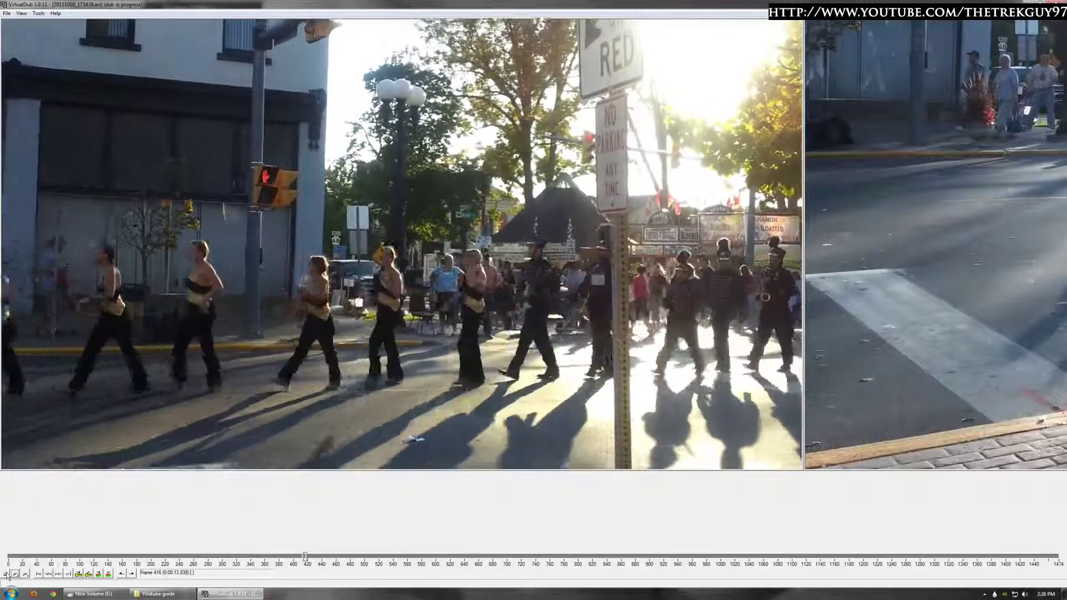
pyautogui.click(5, 575)
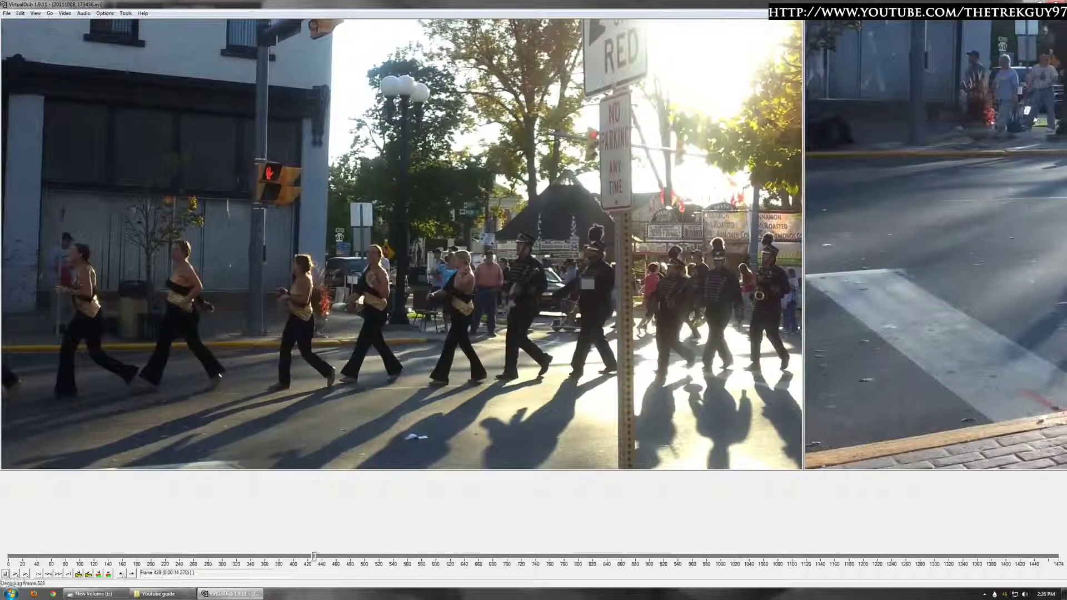
# Cut the ending of the clip by selecting frames 1369 to 1474 and deleting them
pyautogui.moveTo(314, 557); pyautogui.dragTo(985, 565)
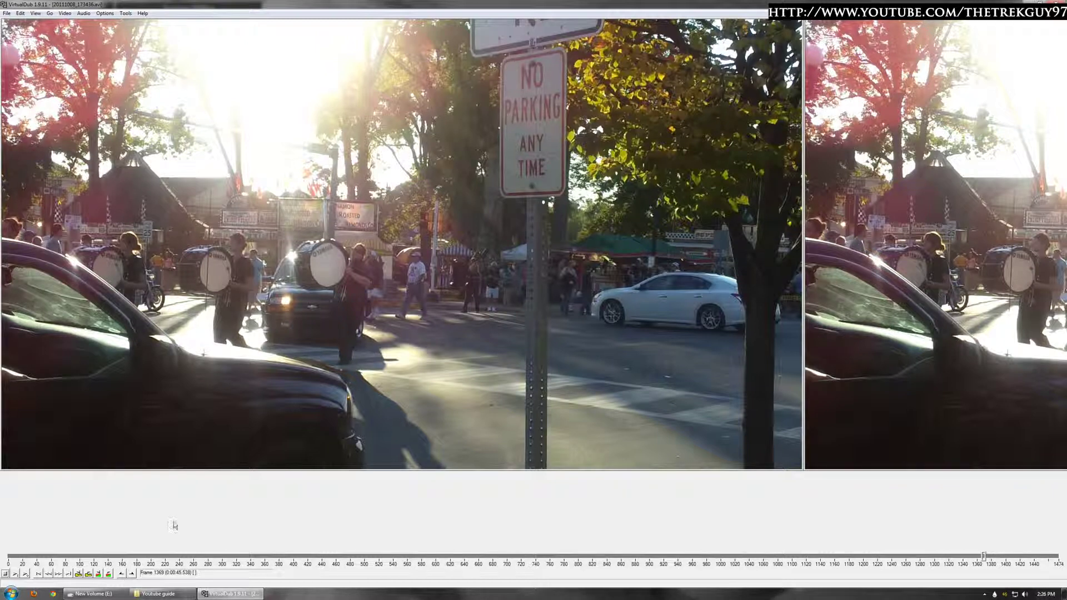
pyautogui.click(120, 576)
pyautogui.moveTo(984, 558); pyautogui.dragTo(1060, 558)
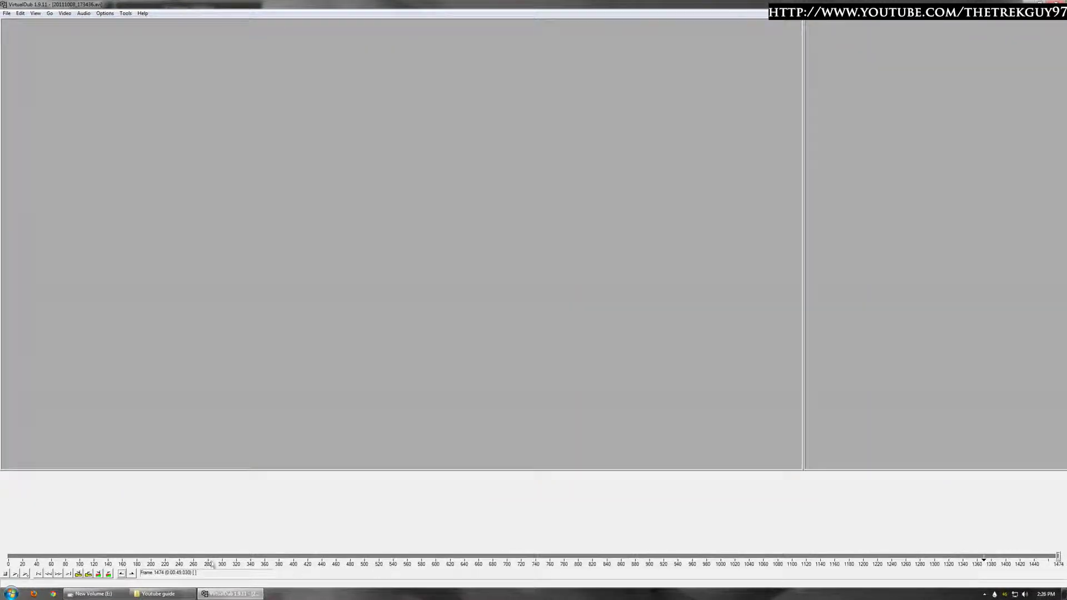
pyautogui.click(133, 575)
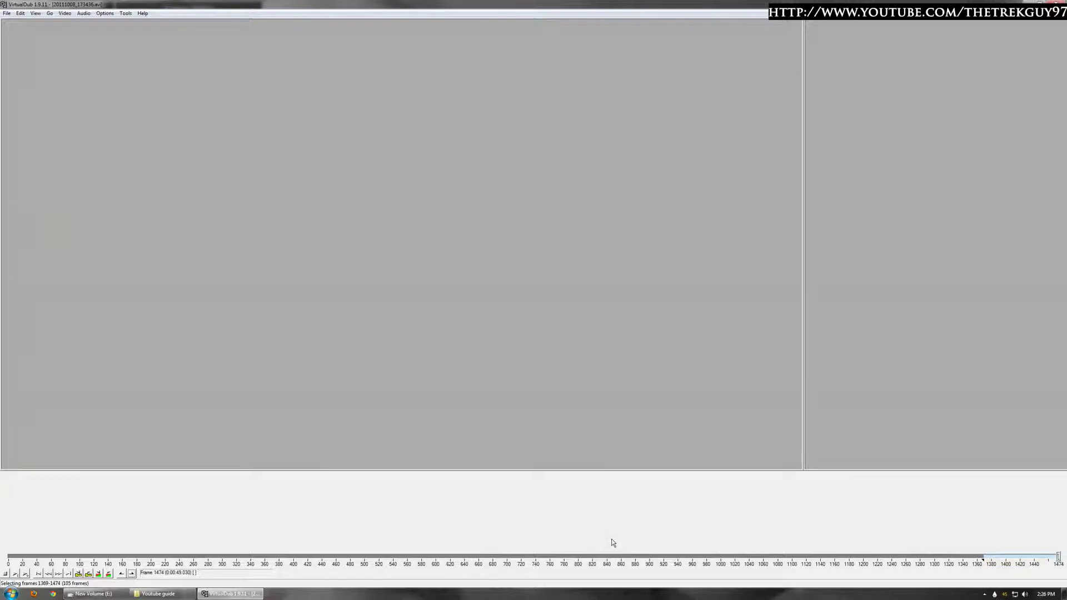
pyautogui.press('Delete')
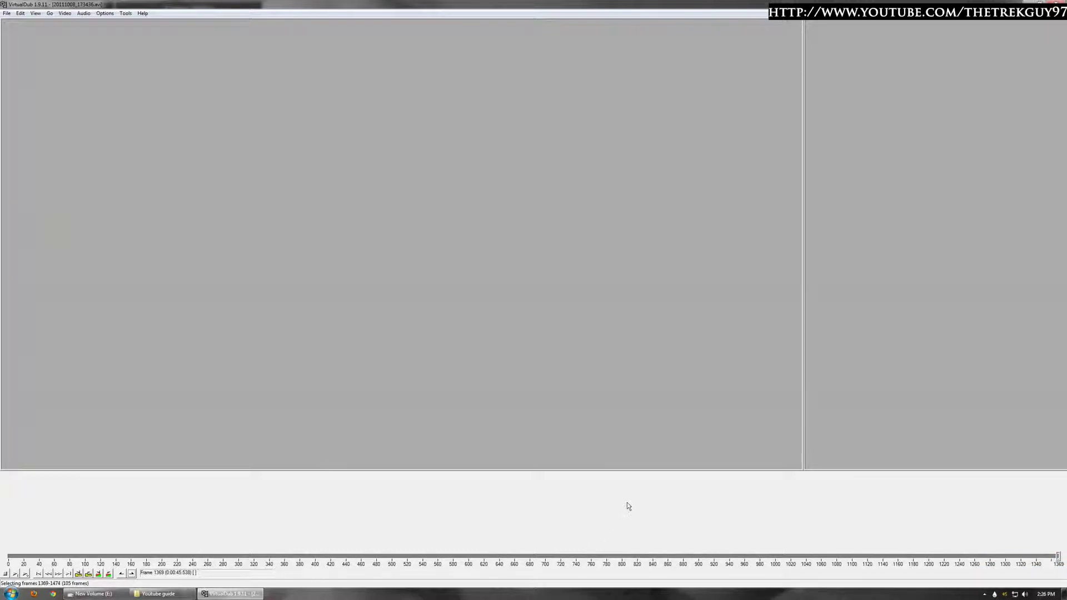
# Play the clip from about frame 1240 through to its last frame to check the new ending
pyautogui.click(1001, 558)
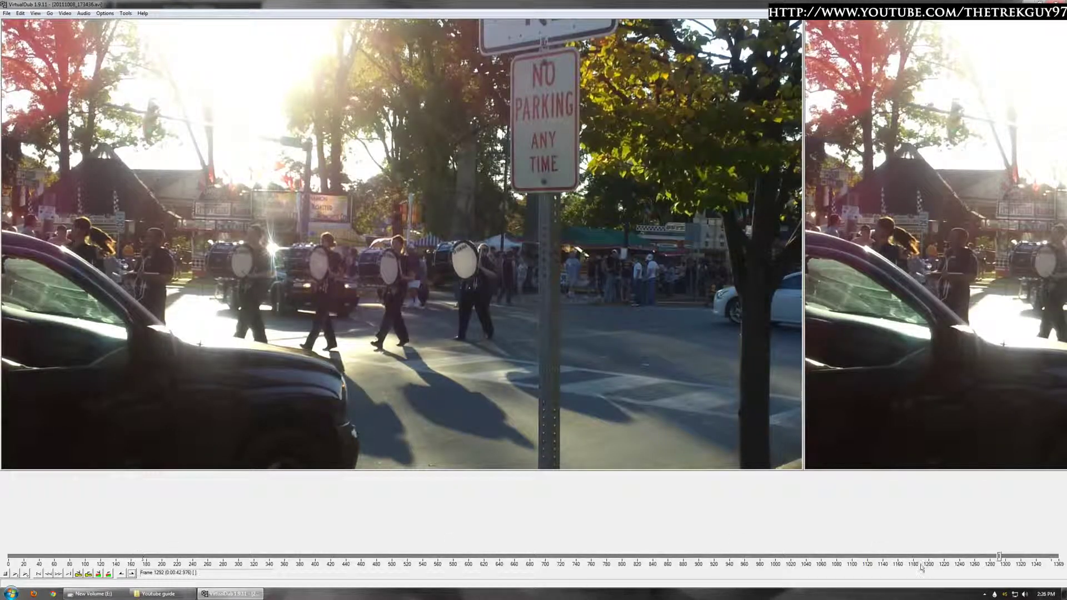
pyautogui.click(960, 558)
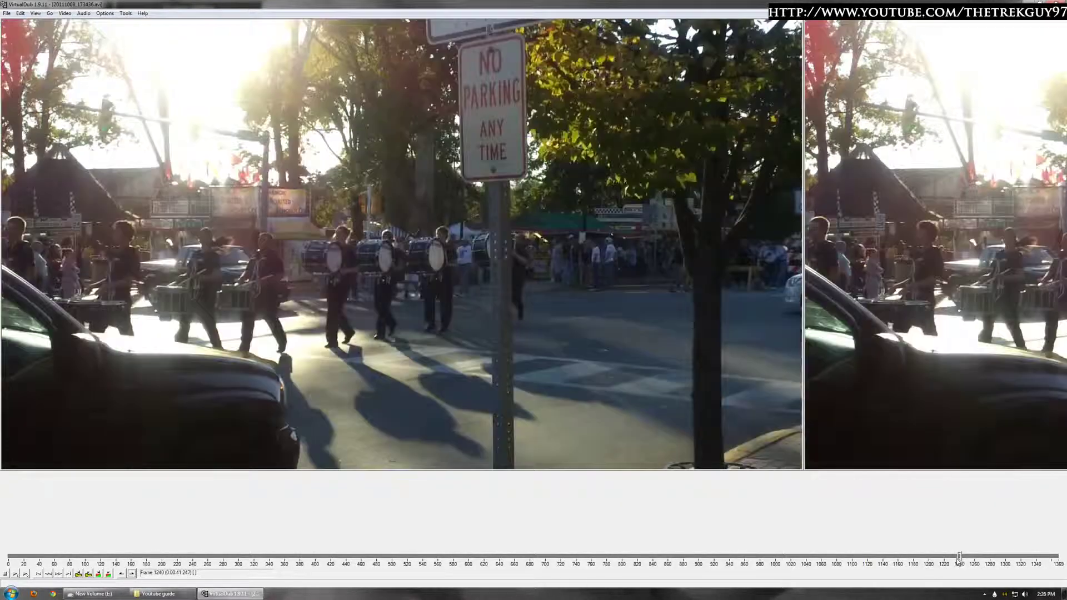
pyautogui.click(16, 573)
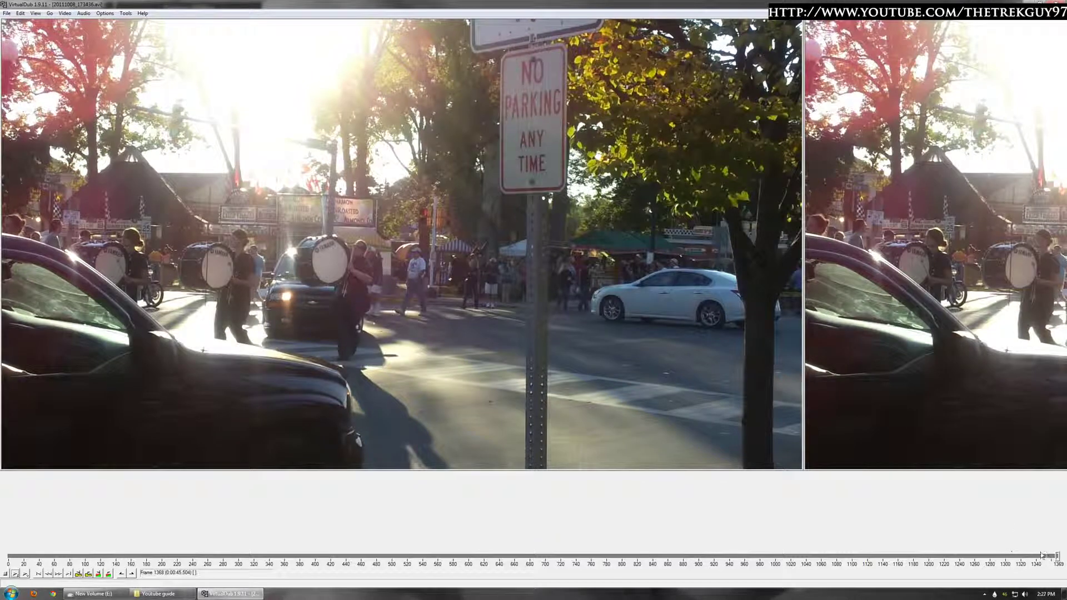
# Select frames 500 to 750 in the middle of the clip
pyautogui.moveTo(1059, 559); pyautogui.dragTo(391, 557)
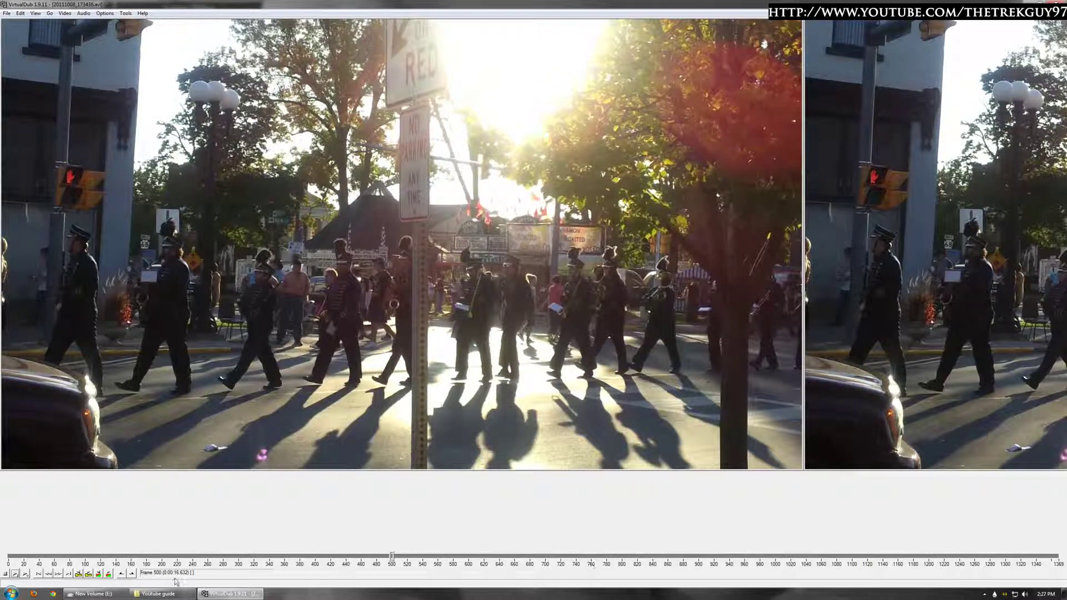
pyautogui.click(121, 573)
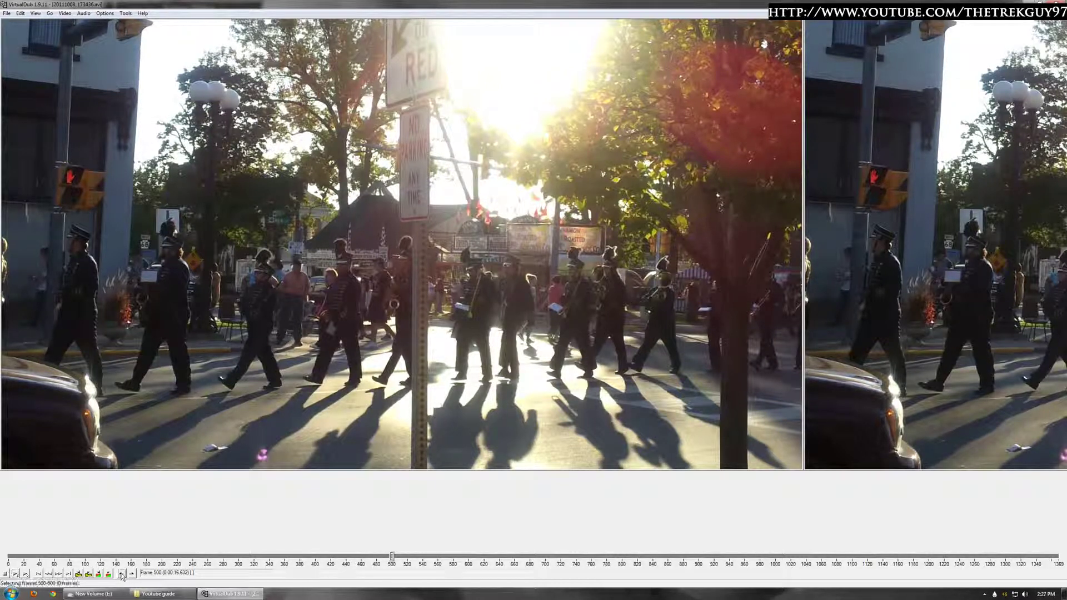
pyautogui.moveTo(392, 559); pyautogui.dragTo(583, 560)
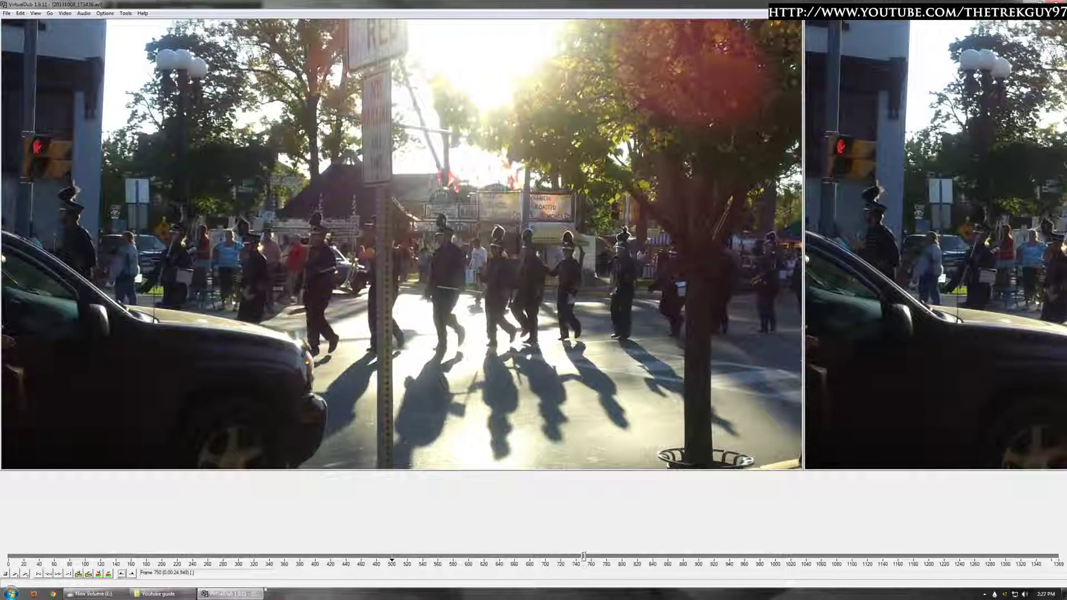
pyautogui.click(132, 575)
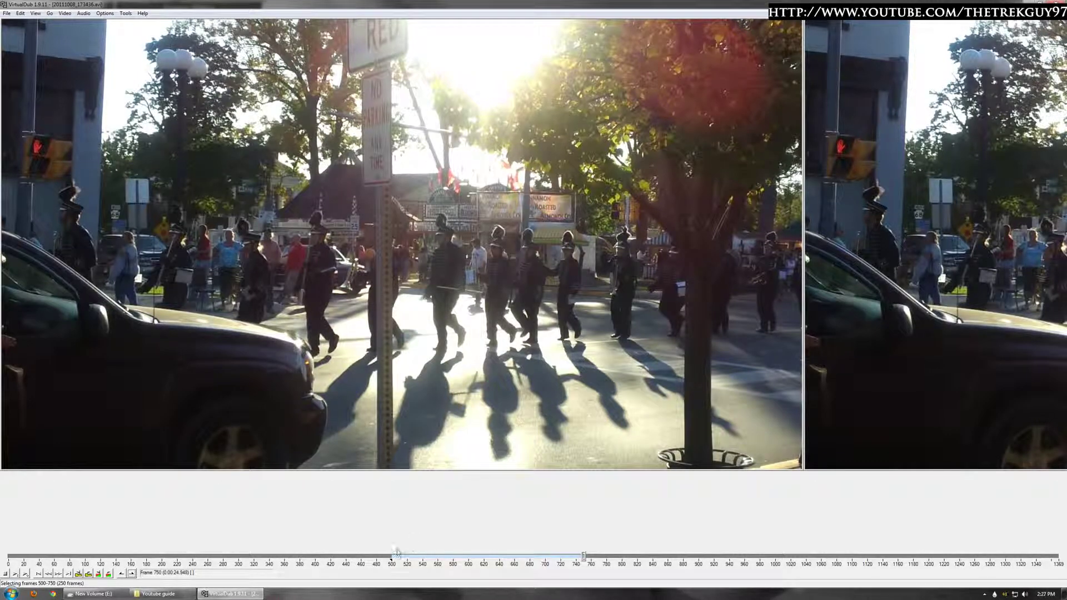
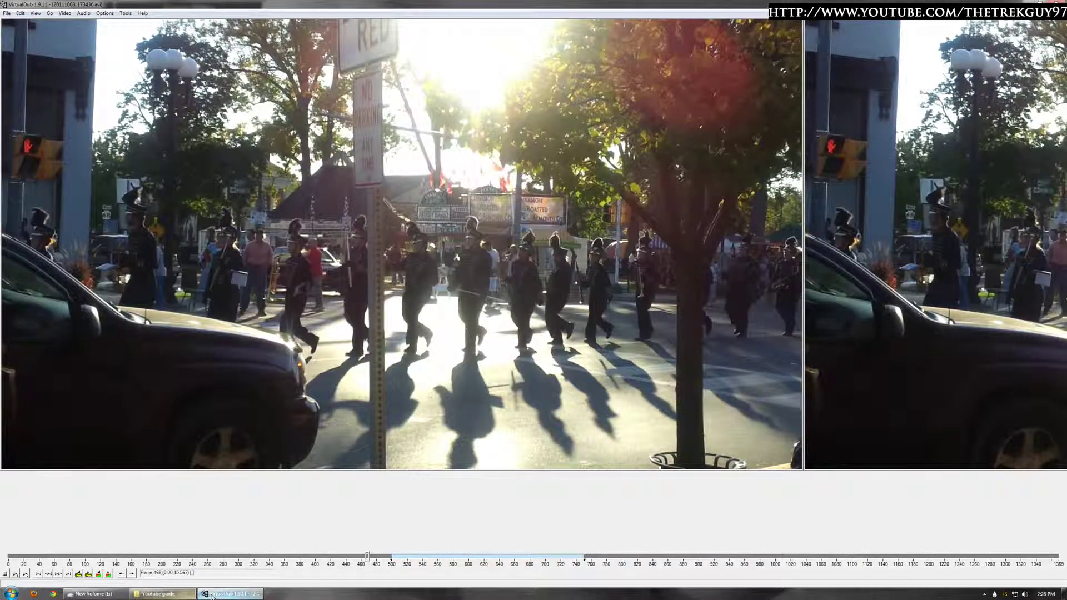
# Open the HOLDER folder, play the exported new marching band.avi in VLC, and return to VirtualDub
pyautogui.click(231, 594)
pyautogui.doubleClick(133, 303)
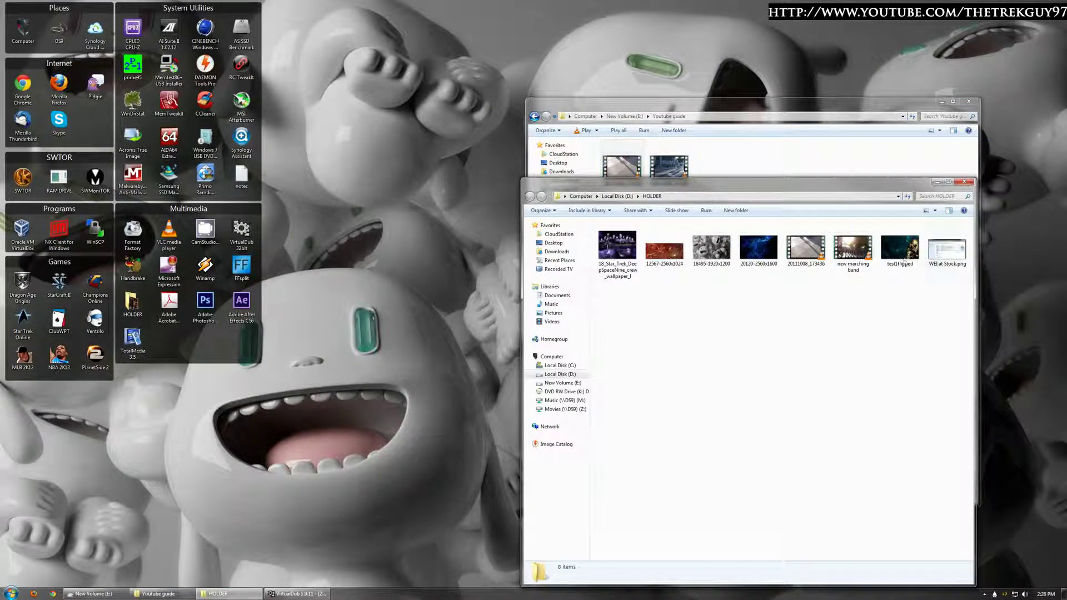
pyautogui.click(857, 254)
pyautogui.doubleClick(857, 254)
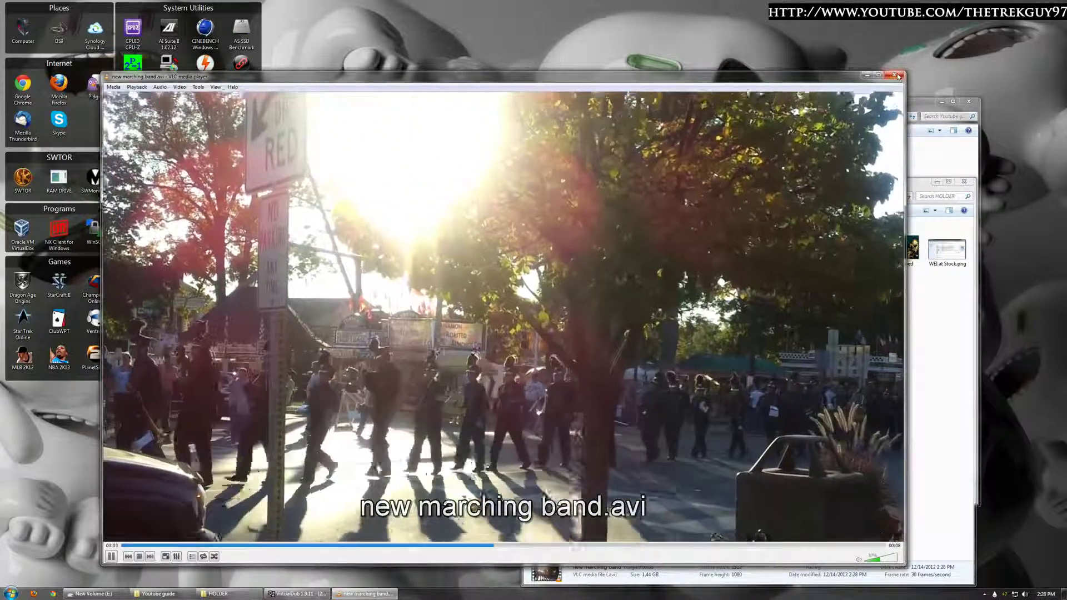
pyautogui.click(899, 76)
pyautogui.click(310, 596)
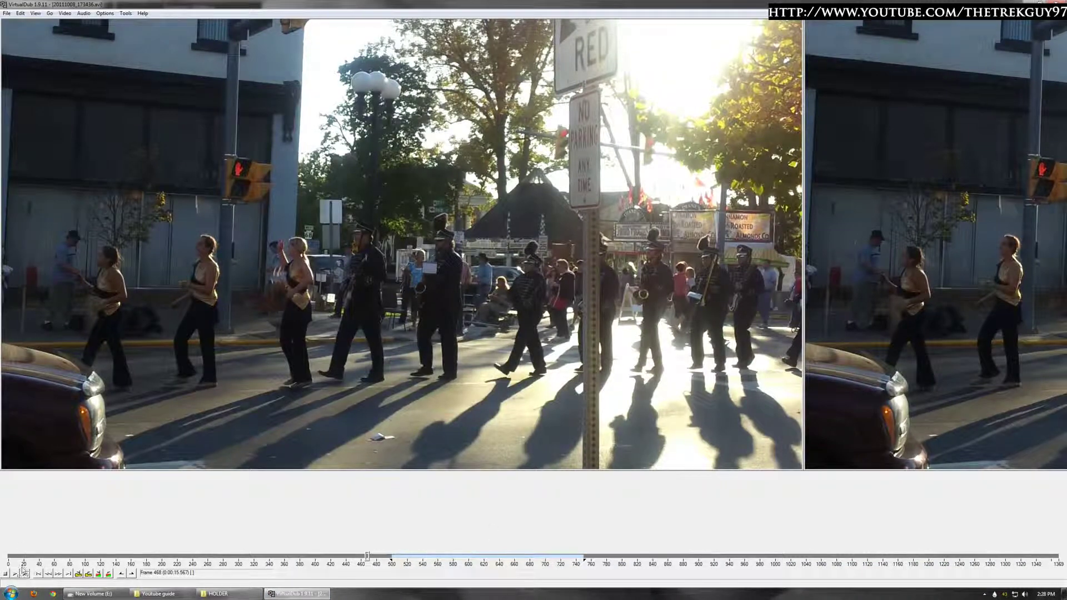
# Return to the clip's first frame and clear the frame selection so the whole clip can be exported
pyautogui.click(127, 557)
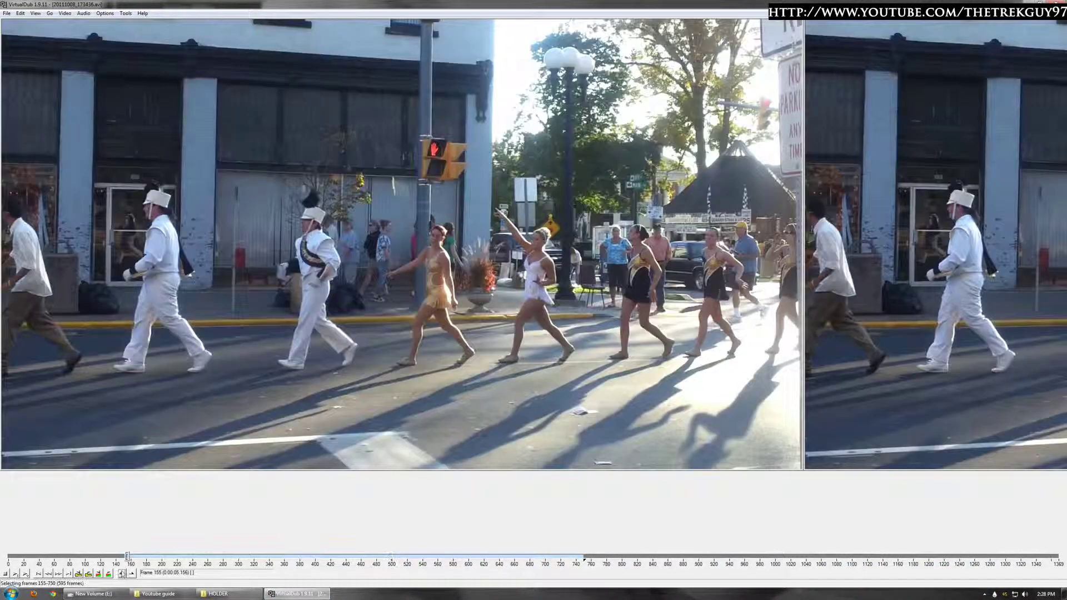
pyautogui.click(121, 575)
pyautogui.press('Home')
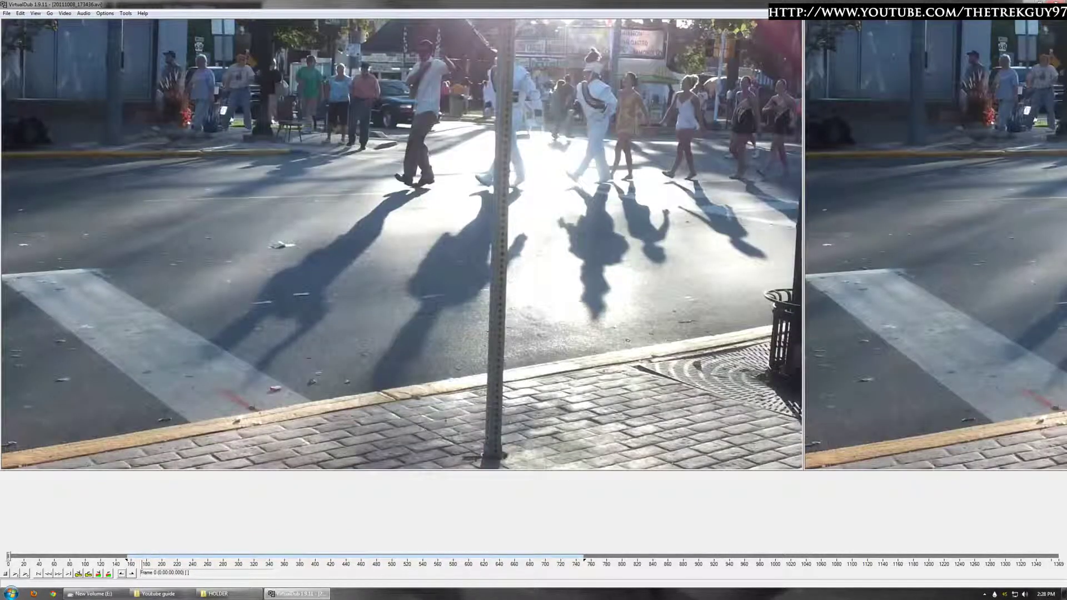
pyautogui.click(25, 15)
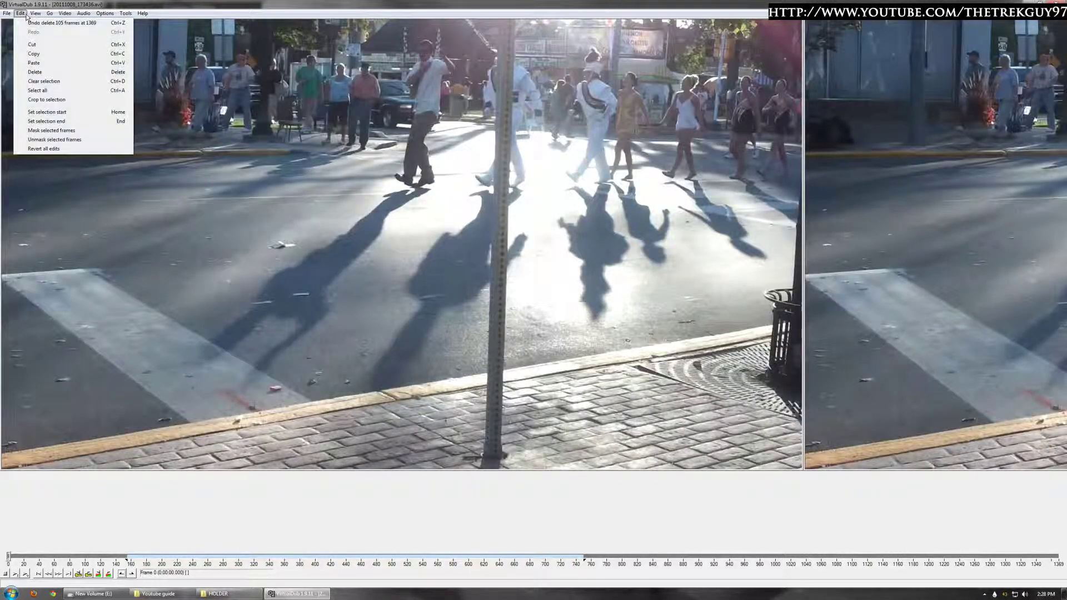
pyautogui.click(43, 82)
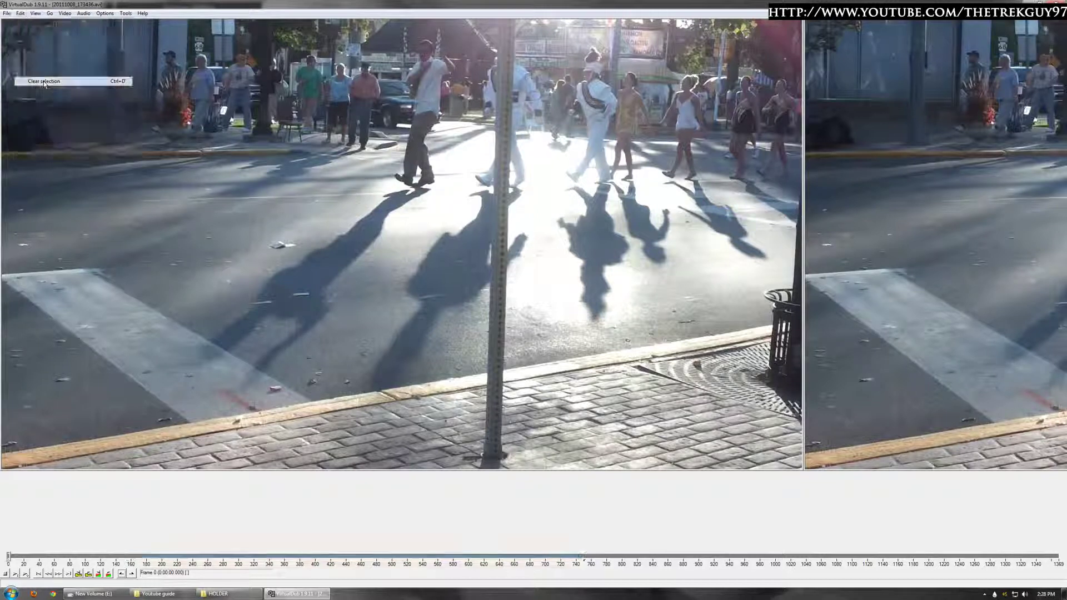
# Save the whole trimmed clip as an AVI in the HOLDER folder, replacing the existing new marching band file
pyautogui.click(9, 14)
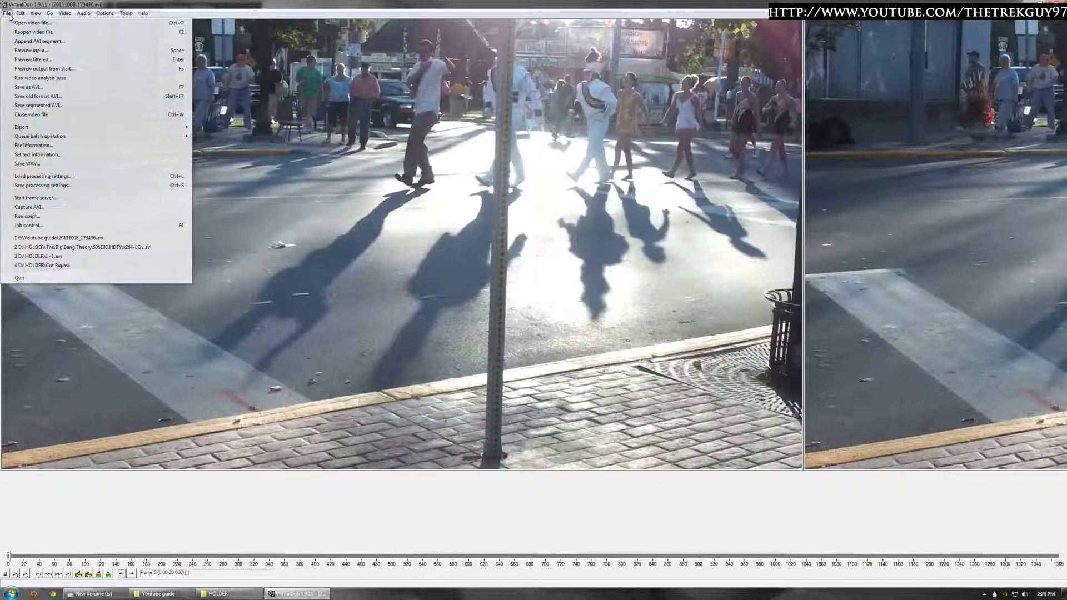
pyautogui.click(69, 88)
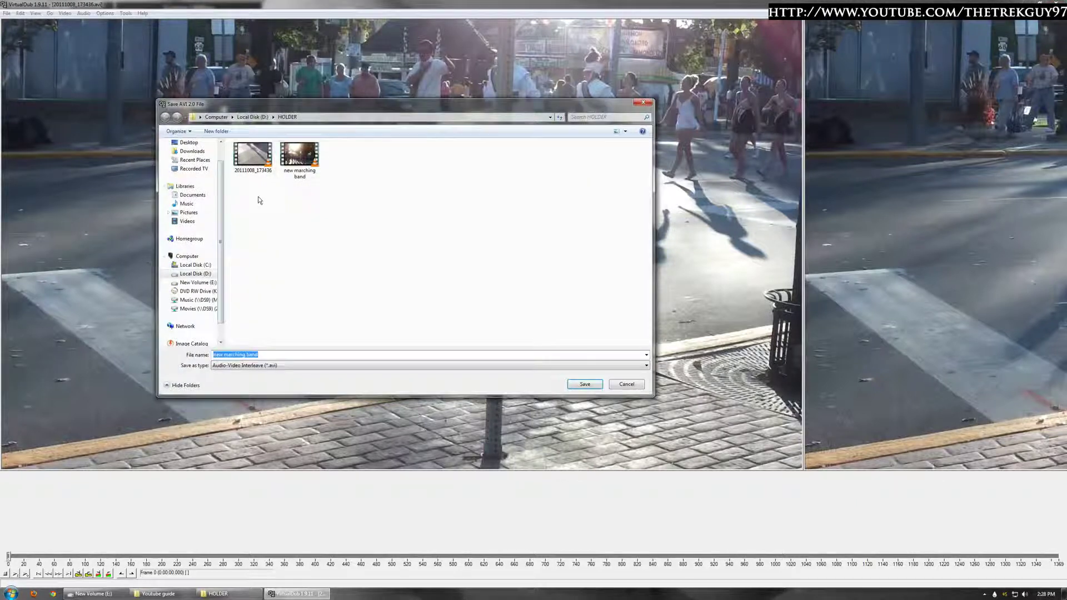
pyautogui.click(299, 158)
pyautogui.click(585, 384)
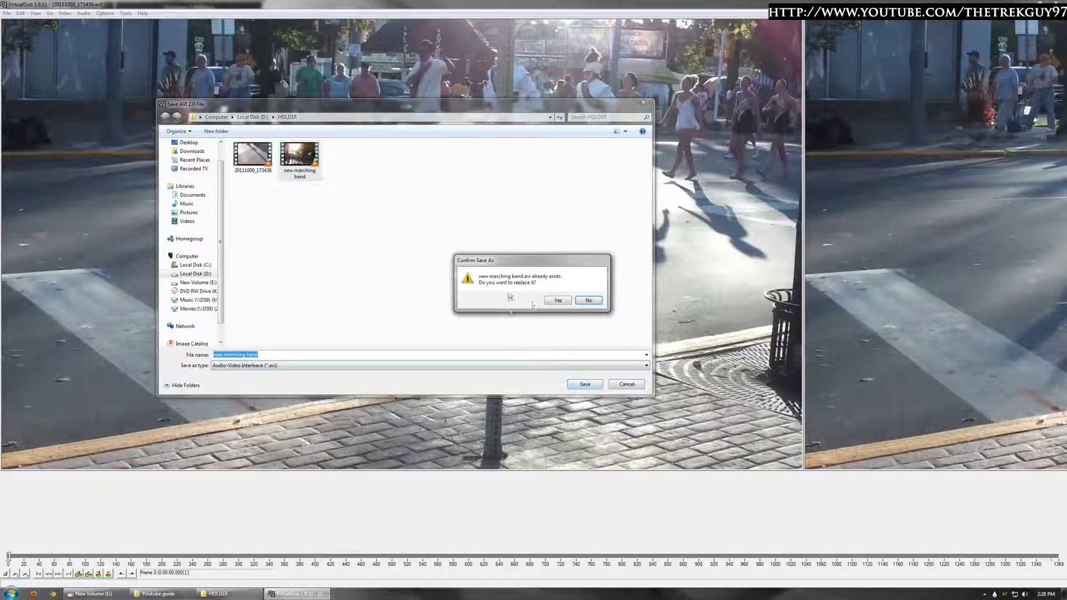
pyautogui.click(551, 299)
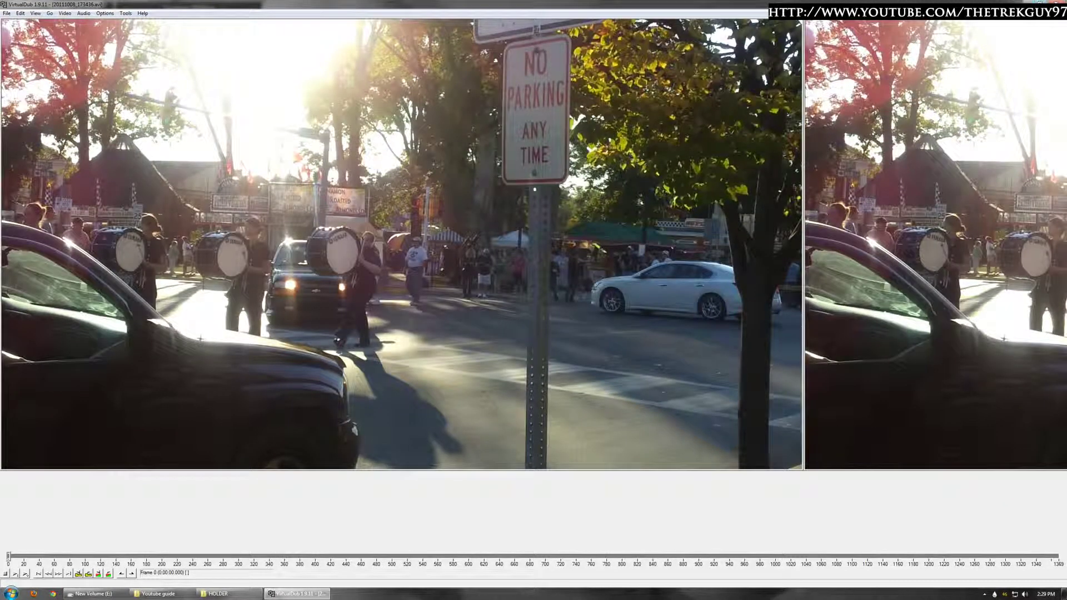
# Play the saved new marching band video from the HOLDER folder in VLC, checking its beginning, middle and ending
pyautogui.click(298, 594)
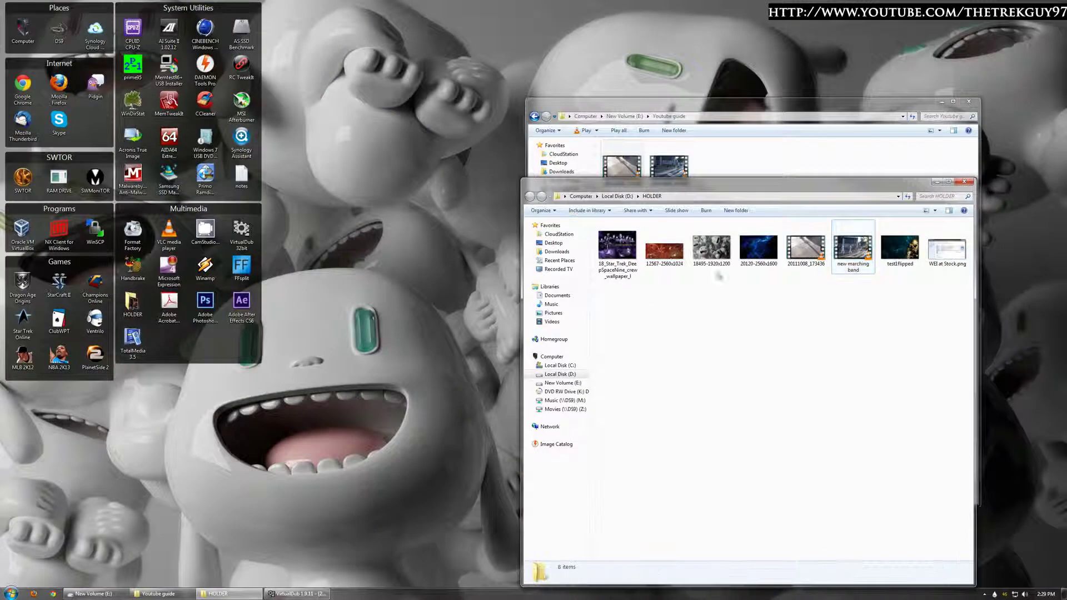
pyautogui.click(847, 251)
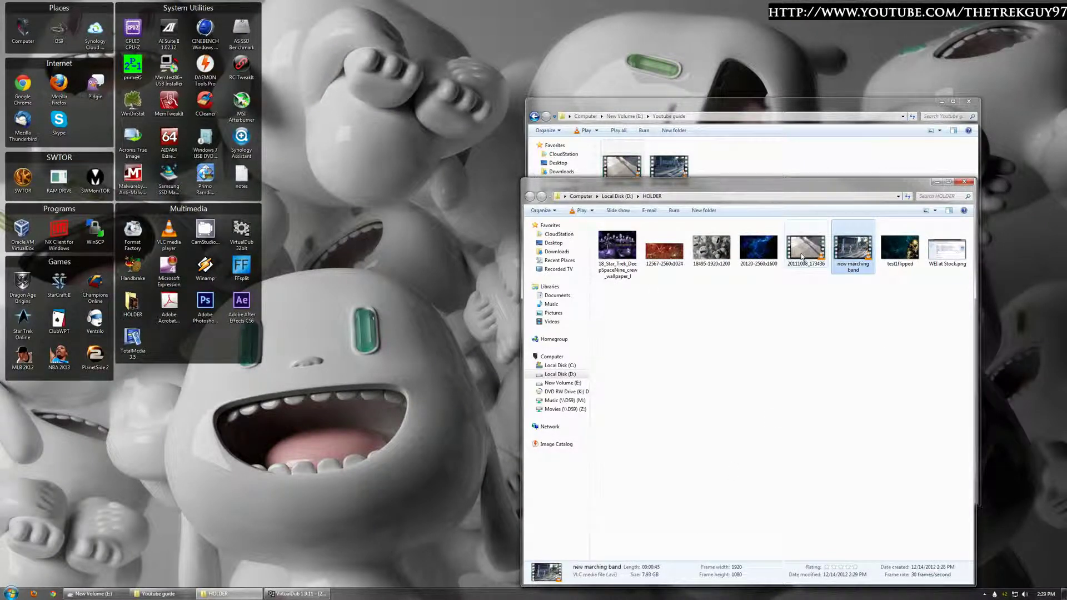
pyautogui.moveTo(792, 185); pyautogui.dragTo(681, 105)
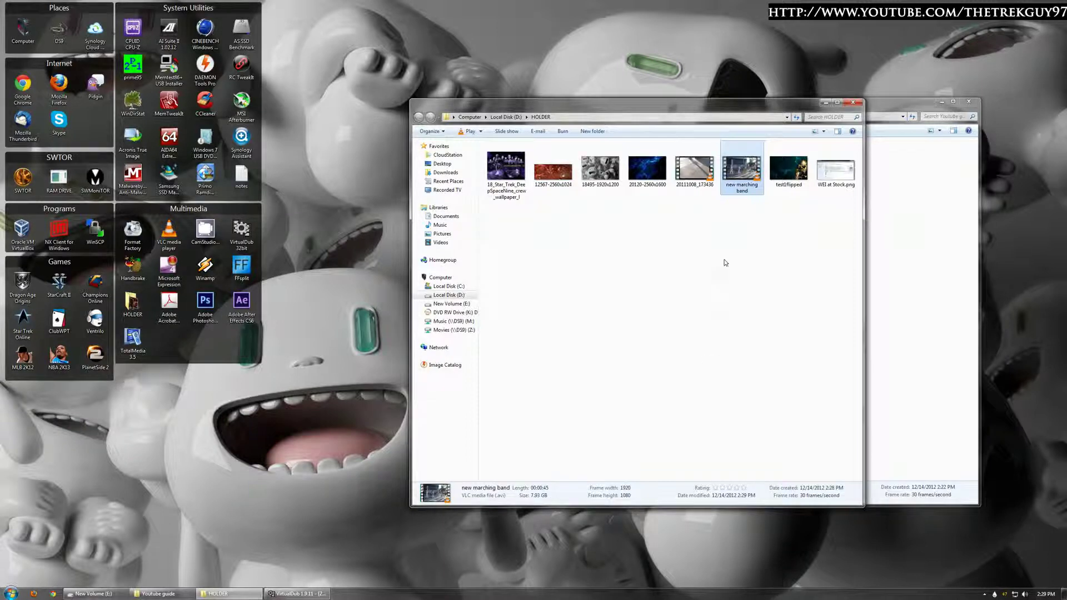
pyautogui.doubleClick(737, 177)
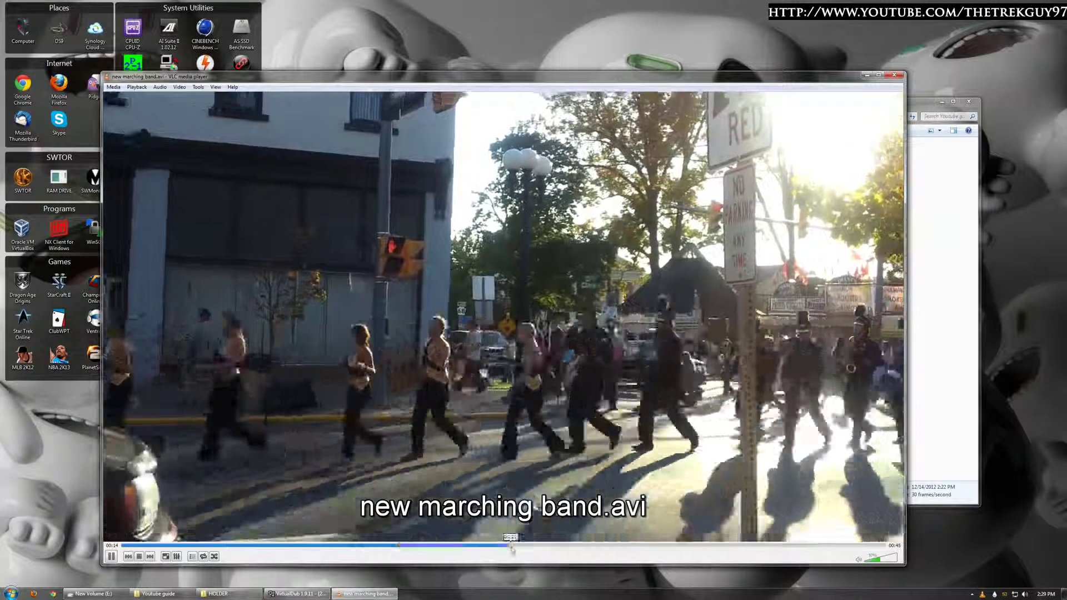
pyautogui.click(510, 545)
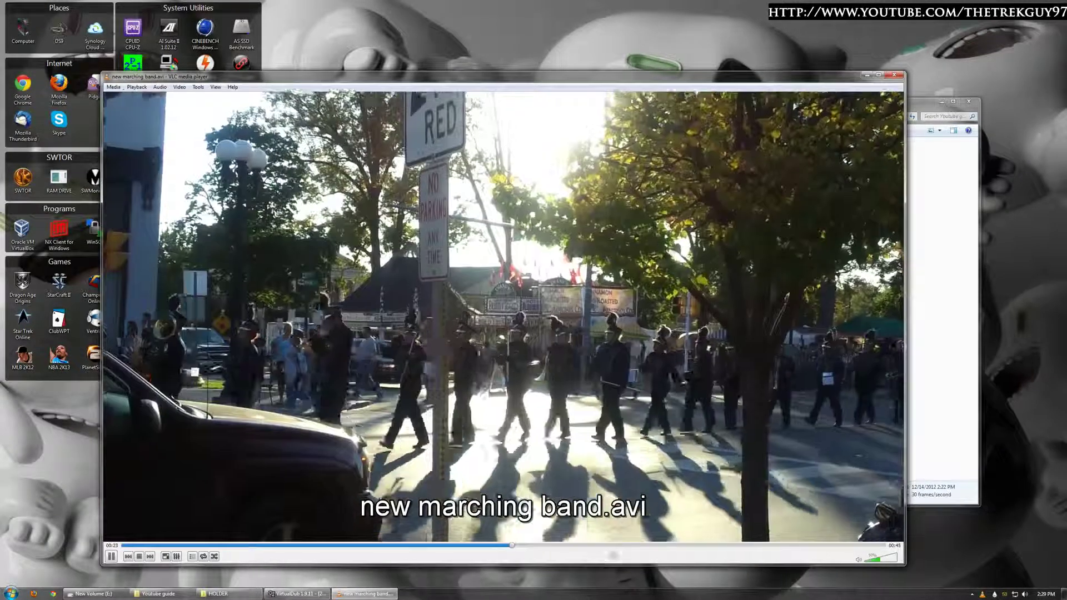
pyautogui.click(795, 545)
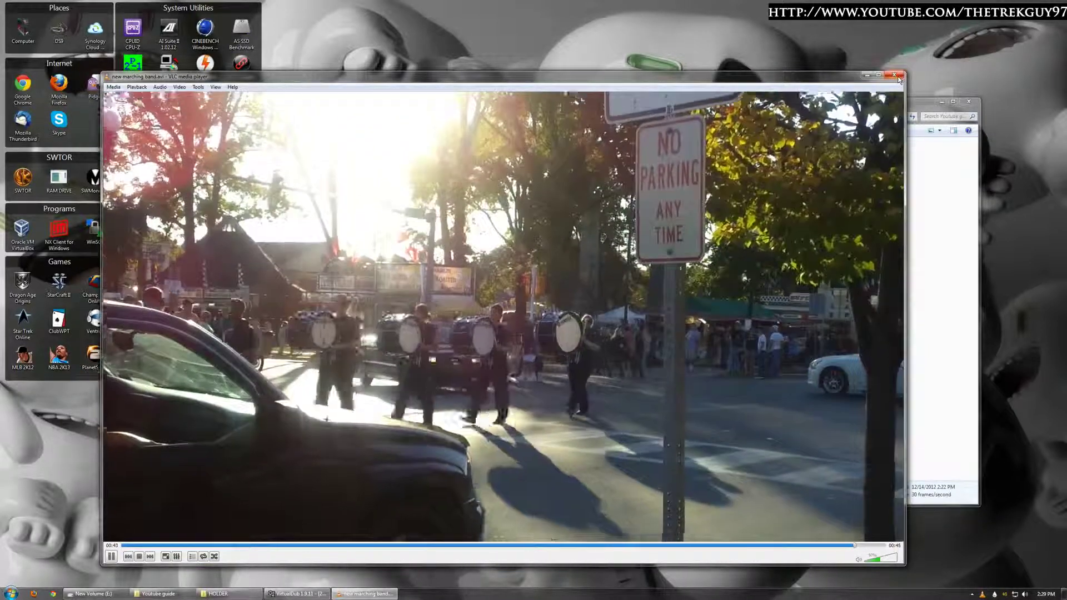
pyautogui.hotkey('alt', 'F4')
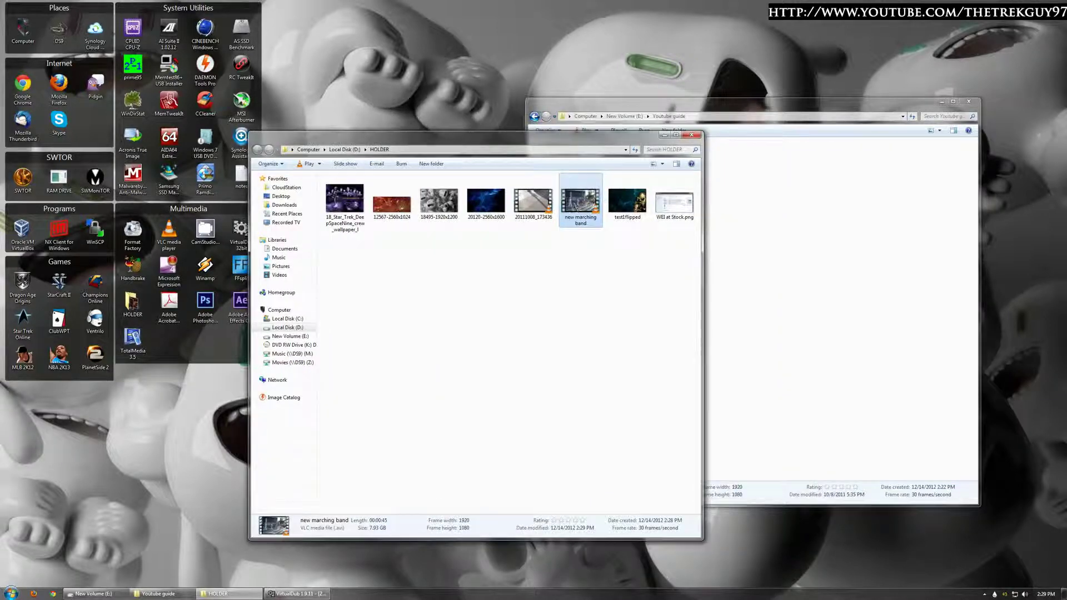
# Move the new marching band video from the HOLDER folder to the Youtube guide folder and close the HOLDER window
pyautogui.moveTo(626, 280); pyautogui.dragTo(763, 281)
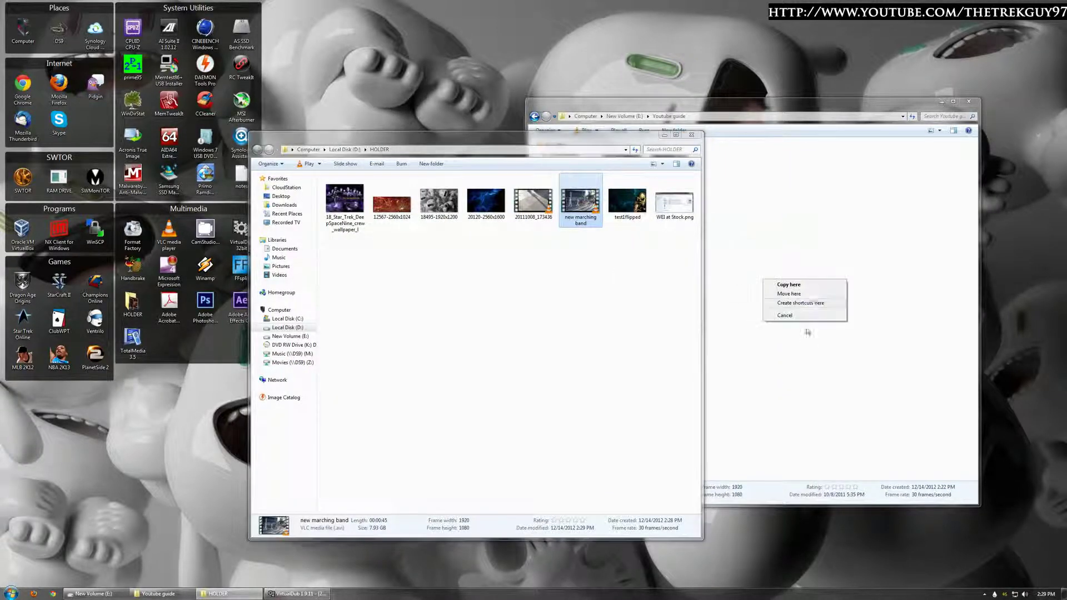
pyautogui.click(809, 294)
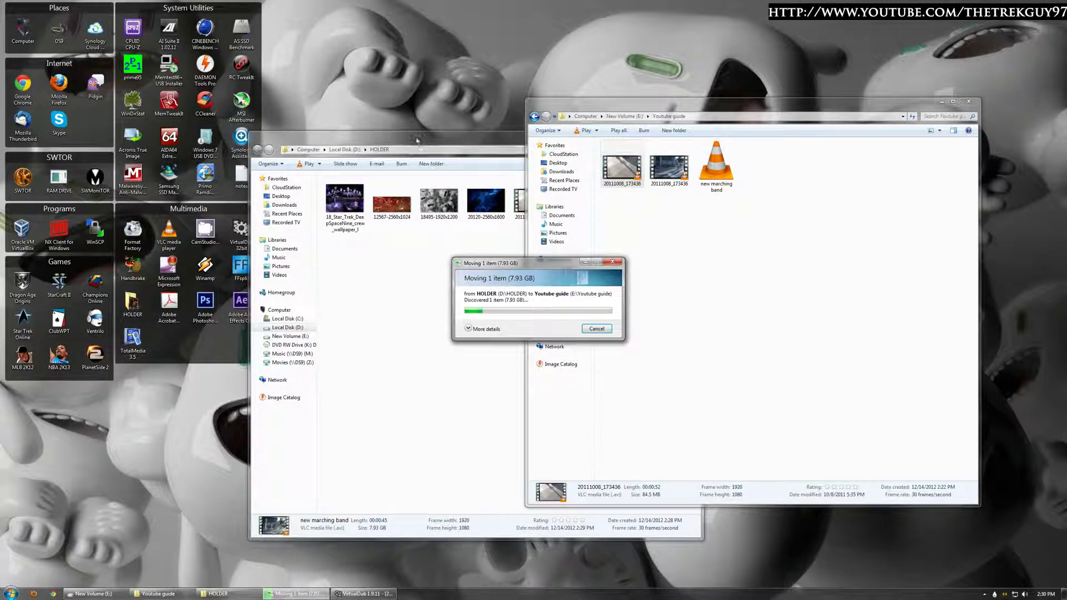
pyautogui.click(431, 141)
pyautogui.click(692, 135)
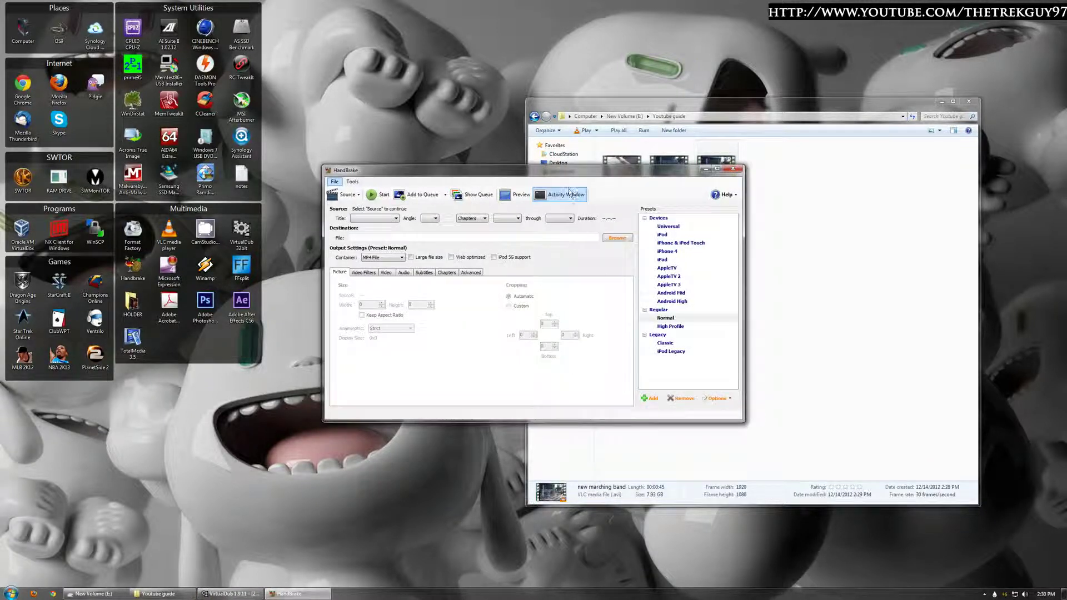
# Place the HandBrake window beside the Youtube guide folder and load the new marching band video as its source
pyautogui.moveTo(585, 173); pyautogui.dragTo(399, 198)
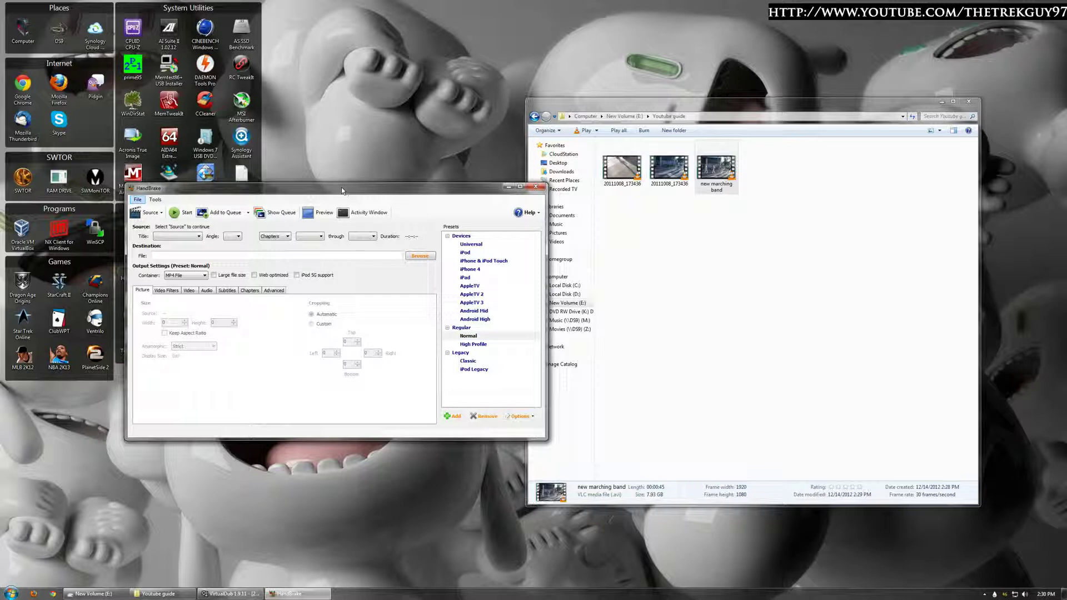
pyautogui.click(155, 214)
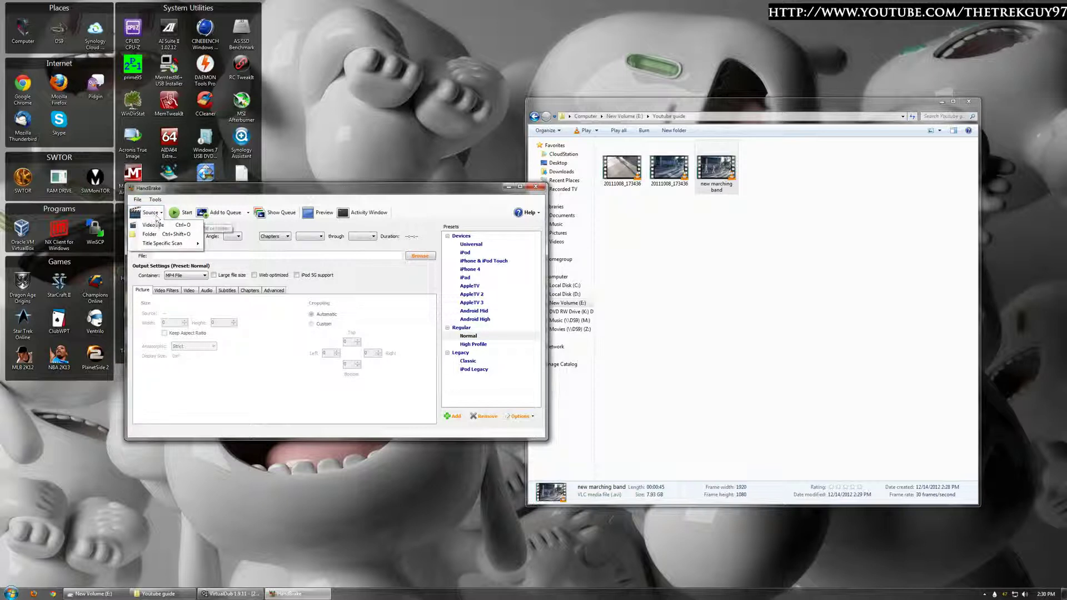
pyautogui.click(766, 288)
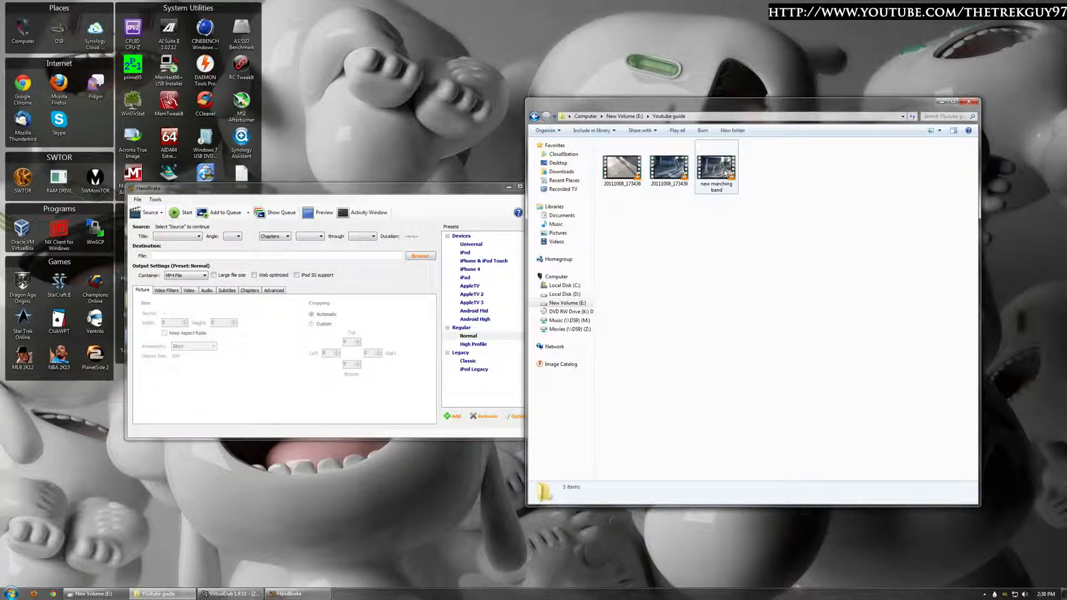
pyautogui.moveTo(725, 174); pyautogui.dragTo(199, 260)
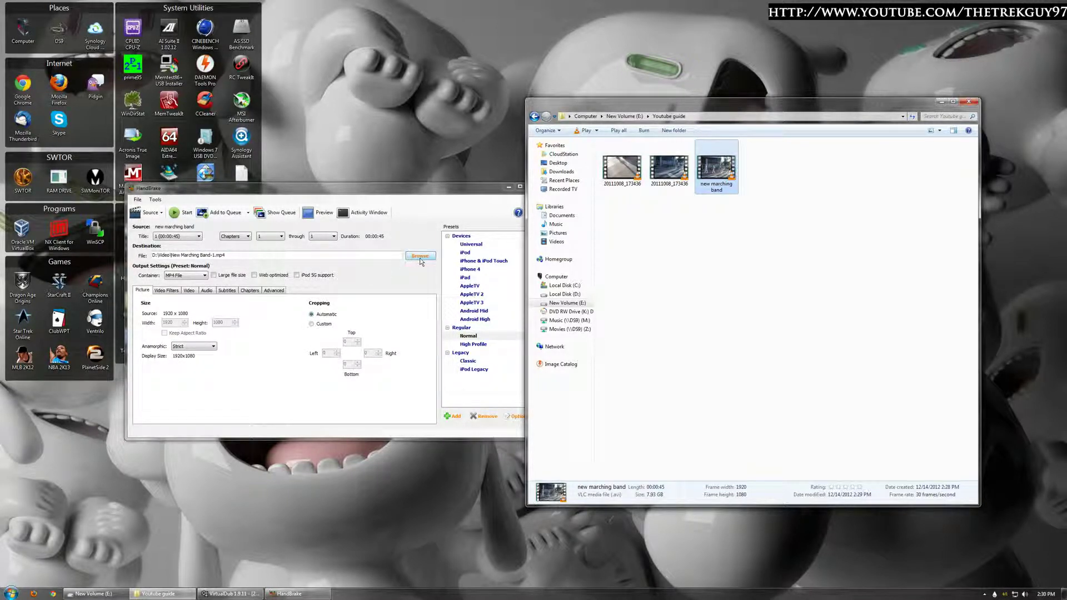
# Set the HandBrake output destination to New Marching Band-1 as MP4 in the HOLDER folder
pyautogui.click(419, 257)
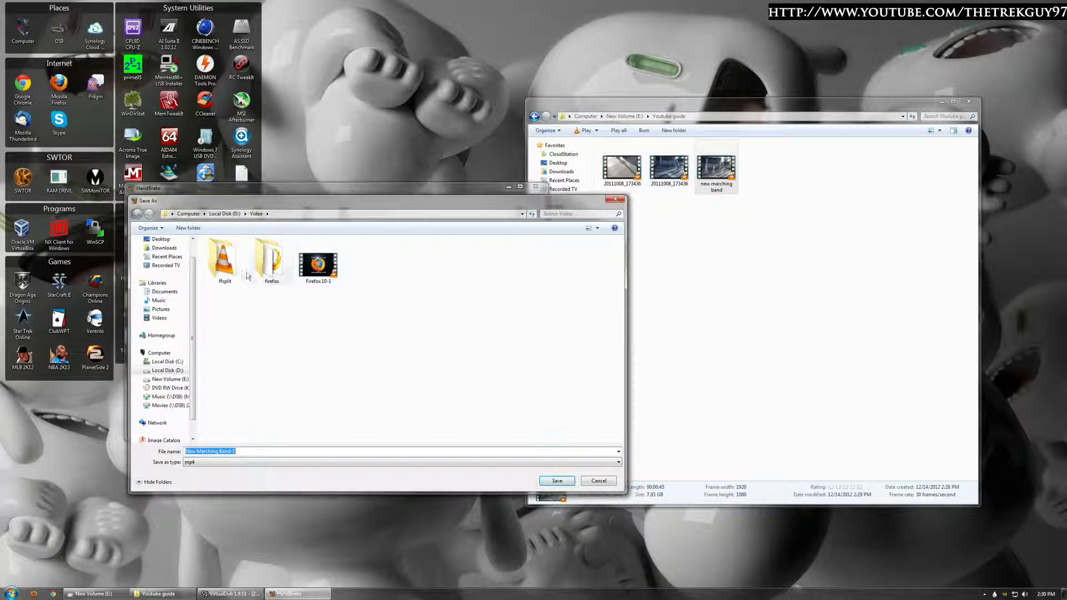
pyautogui.click(205, 333)
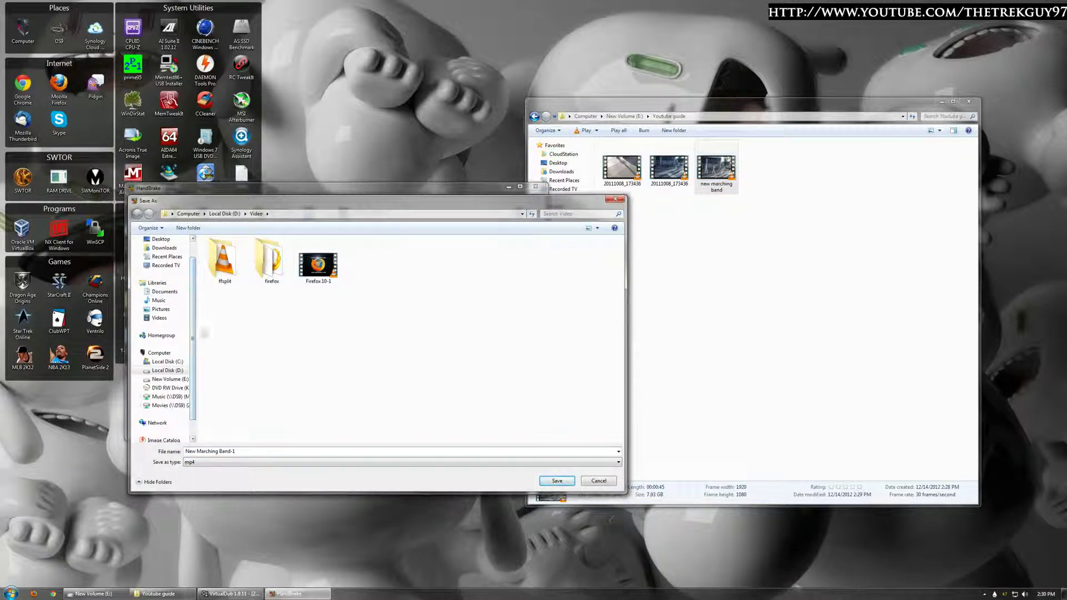
pyautogui.click(168, 370)
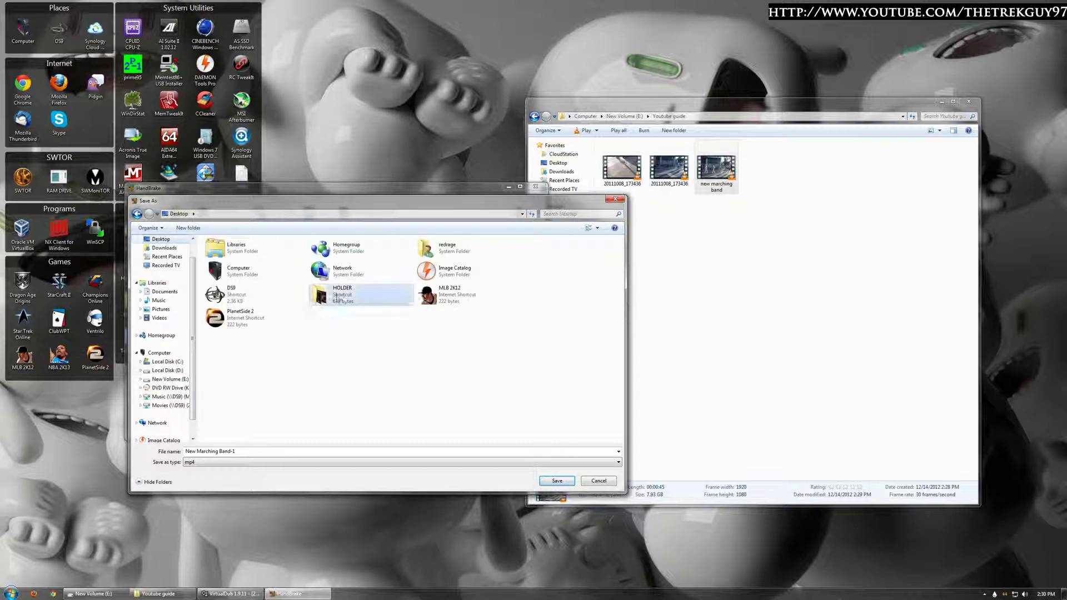
pyautogui.doubleClick(361, 296)
pyautogui.click(556, 482)
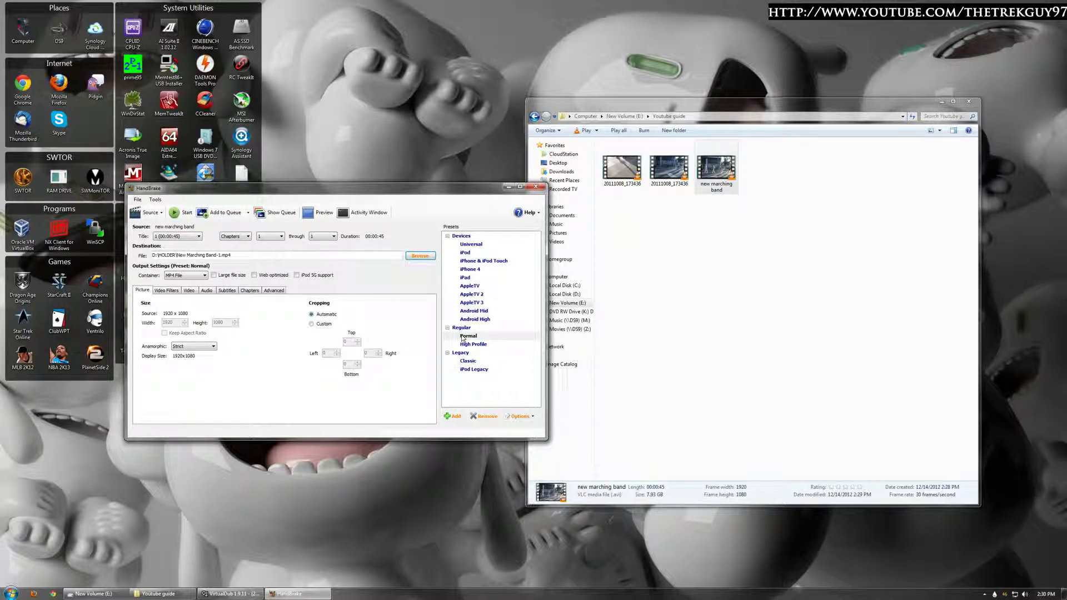
# Keep MP4 as the container and start encoding the marching band video with the Normal preset
pyautogui.click(193, 278)
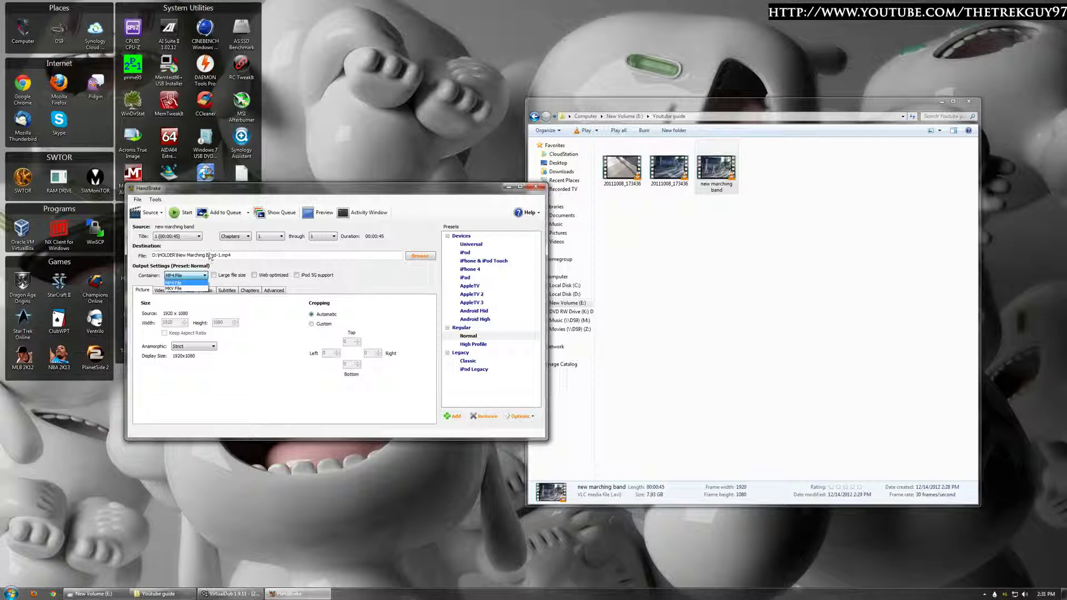
pyautogui.click(188, 277)
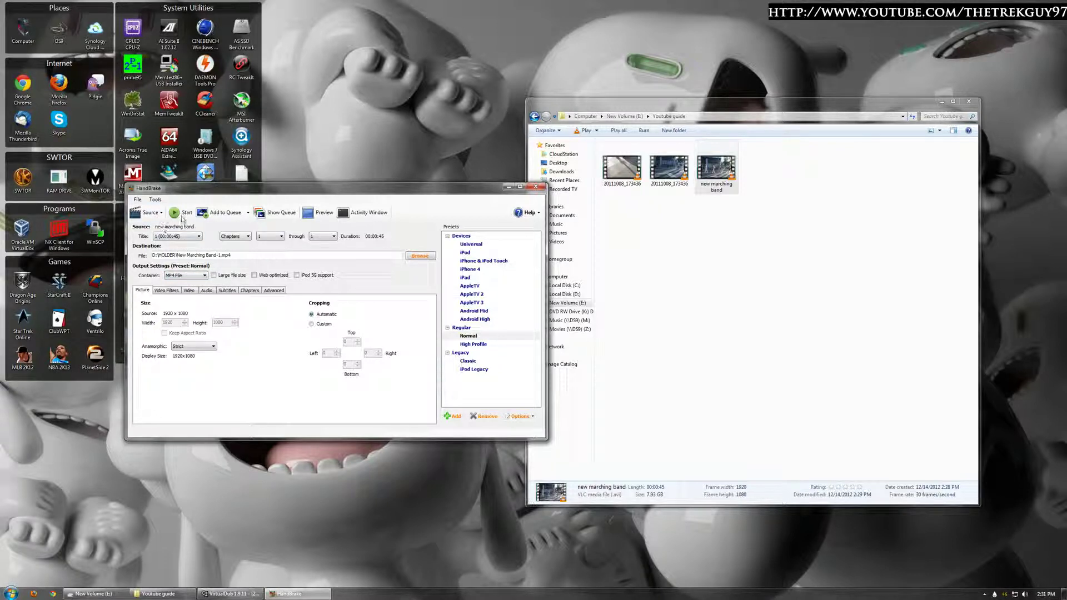
pyautogui.click(182, 214)
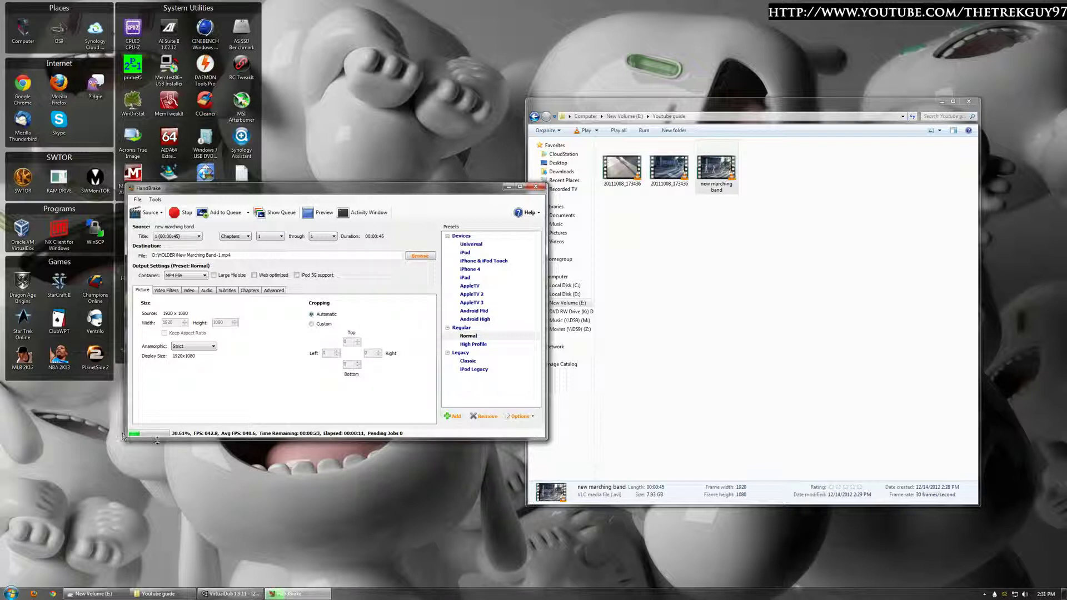
pyautogui.moveTo(415, 190); pyautogui.dragTo(572, 229)
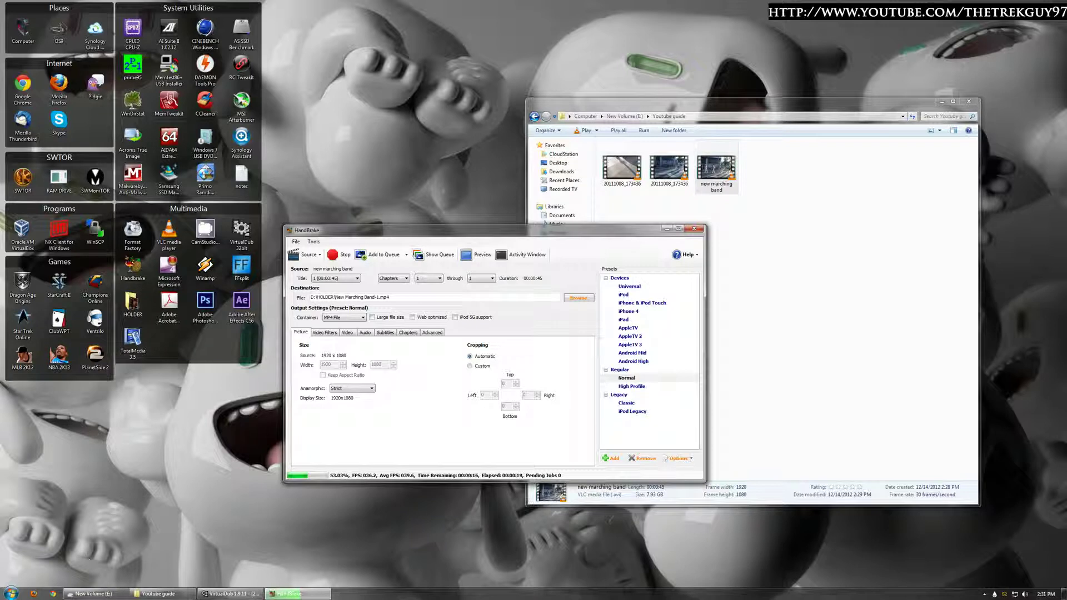
# Open the HOLDER folder and compare the file details of New Marching Band-1, the original 20111008_173436 clip and the new marching band AVI
pyautogui.moveTo(158, 593)
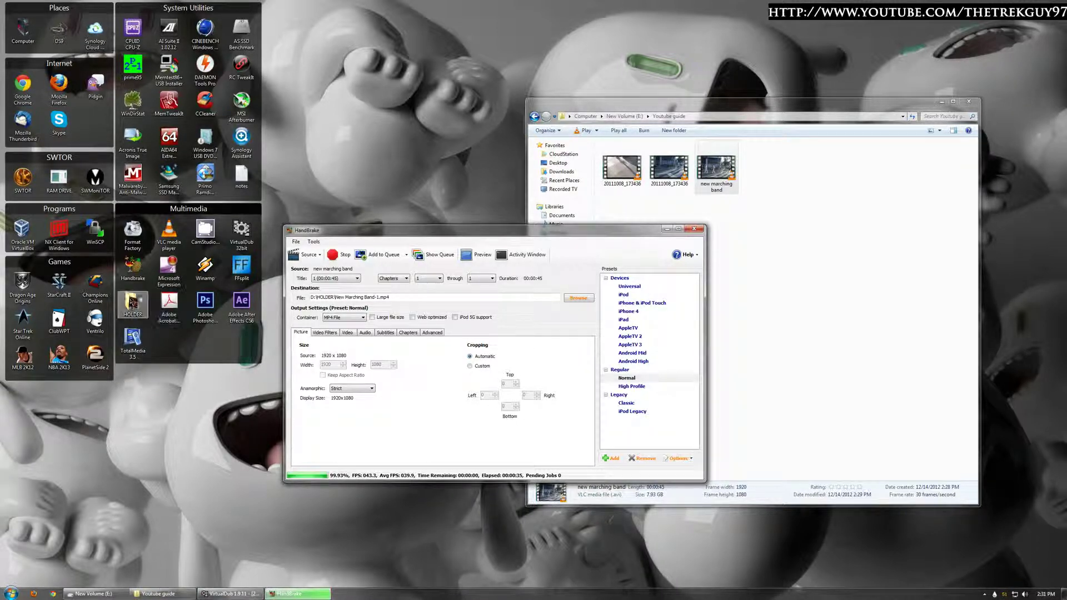
pyautogui.doubleClick(132, 304)
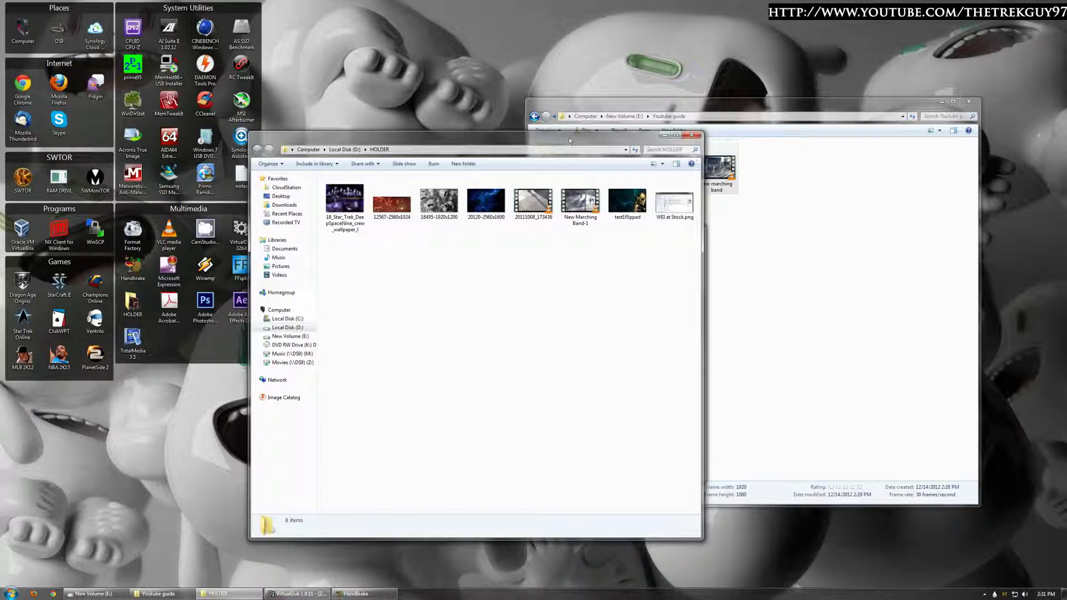
pyautogui.moveTo(600, 145); pyautogui.dragTo(551, 127)
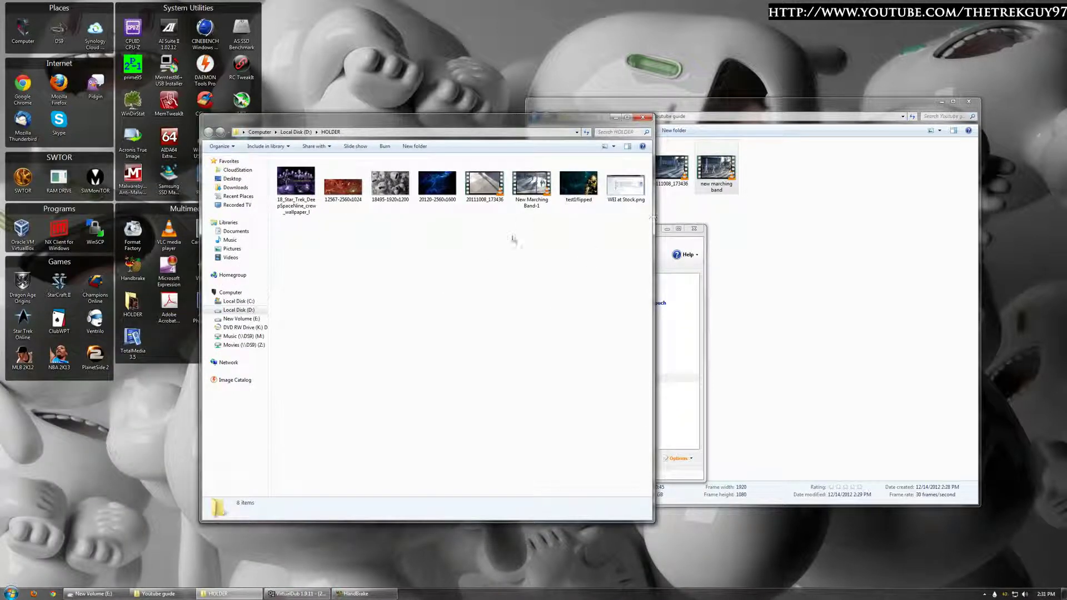
pyautogui.click(537, 184)
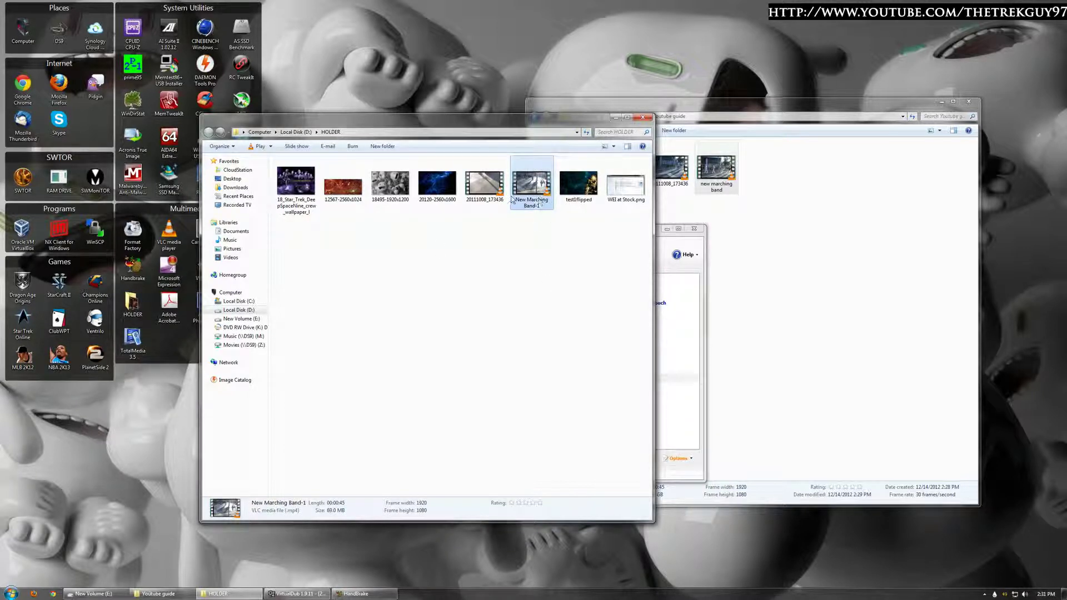
pyautogui.click(489, 192)
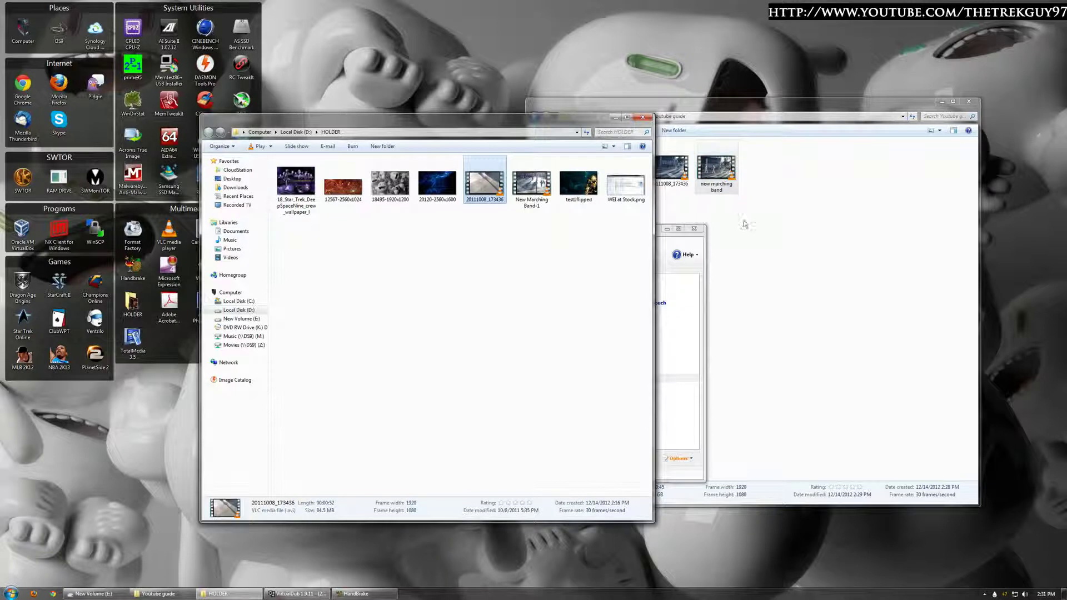
pyautogui.click(718, 173)
pyautogui.click(493, 272)
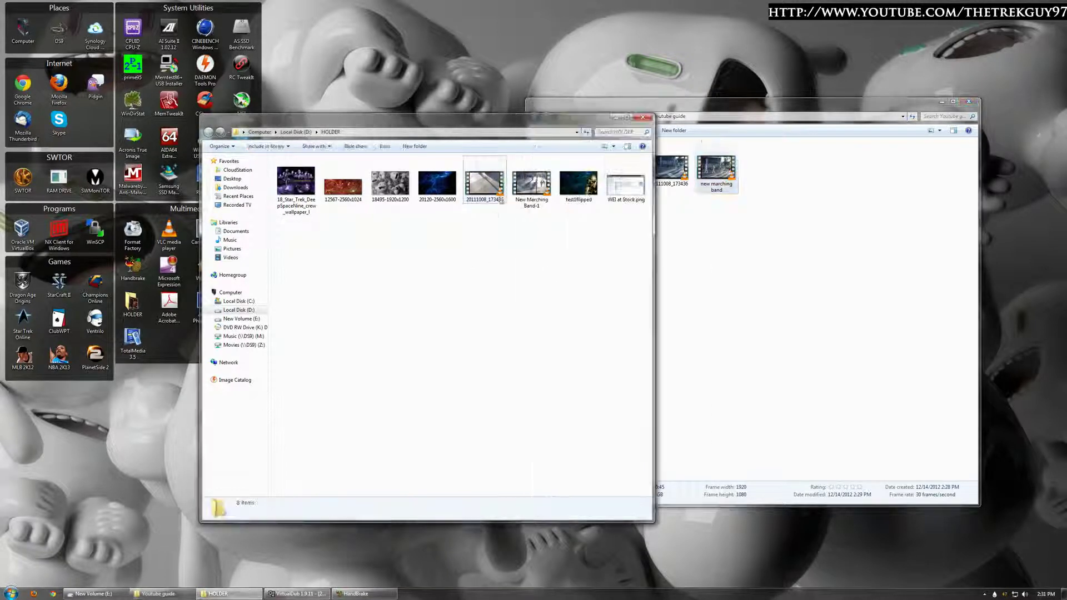
# Play New Marching Band-1 in VLC, viewing it full screen and checking its middle and ending, and close the player
pyautogui.doubleClick(525, 191)
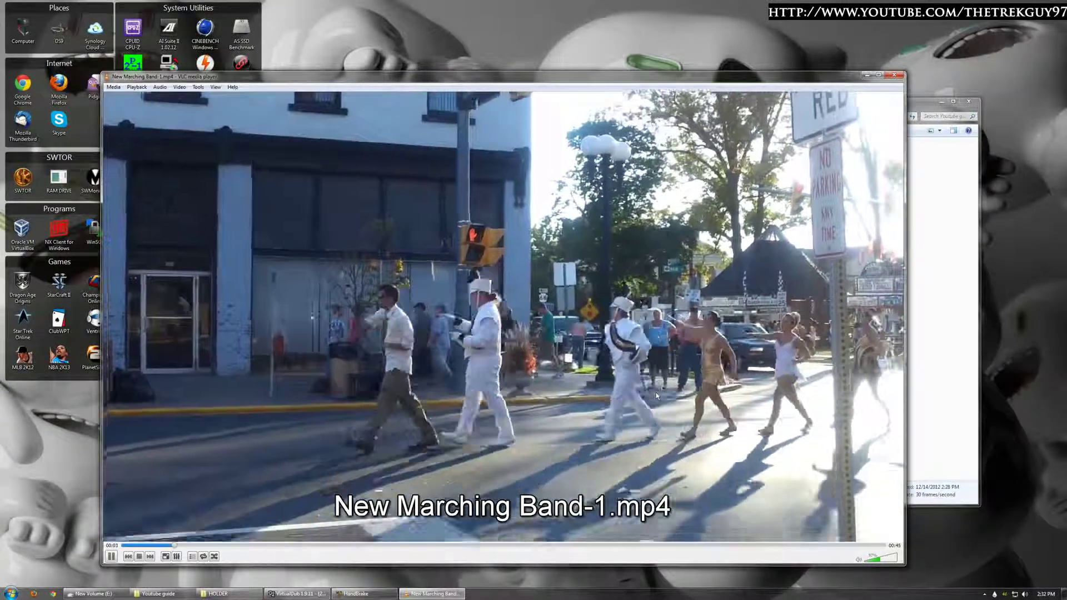
pyautogui.doubleClick(656, 393)
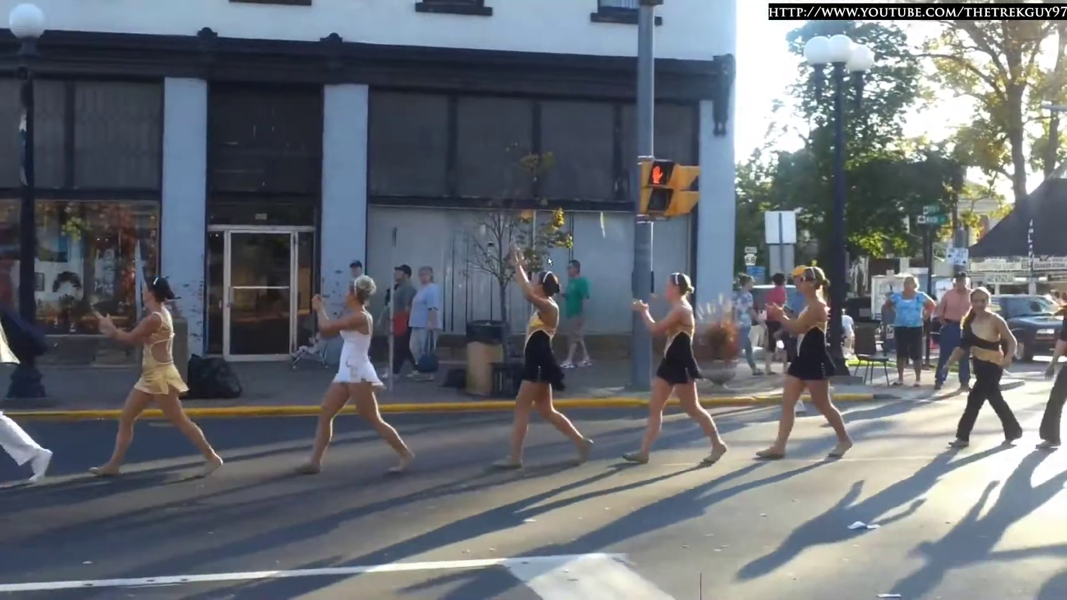
pyautogui.doubleClick(548, 258)
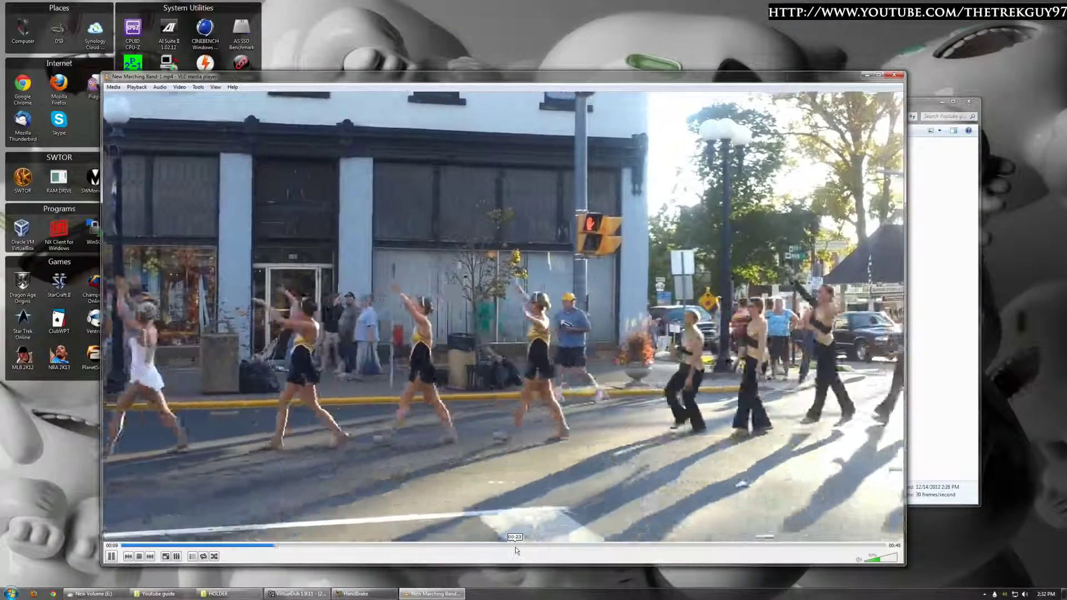
pyautogui.click(516, 545)
pyautogui.click(833, 546)
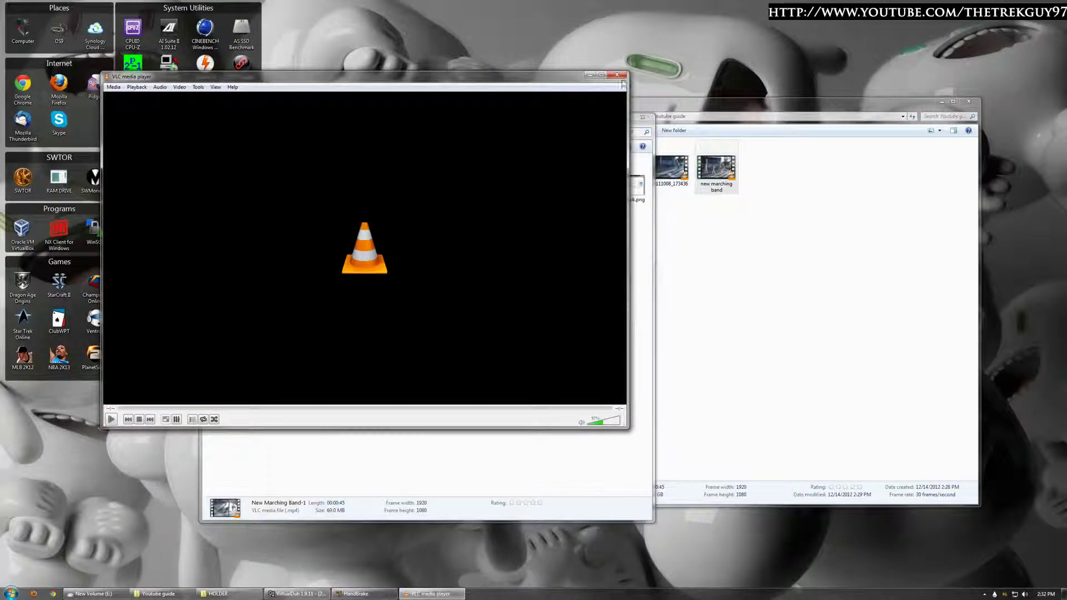
pyautogui.click(617, 79)
# Copy New Marching Band-1 from HOLDER to the Youtube guide folder, close HOLDER, and place the HandBrake window beside the folder
pyautogui.moveTo(526, 192); pyautogui.dragTo(842, 258)
pyautogui.click(412, 378)
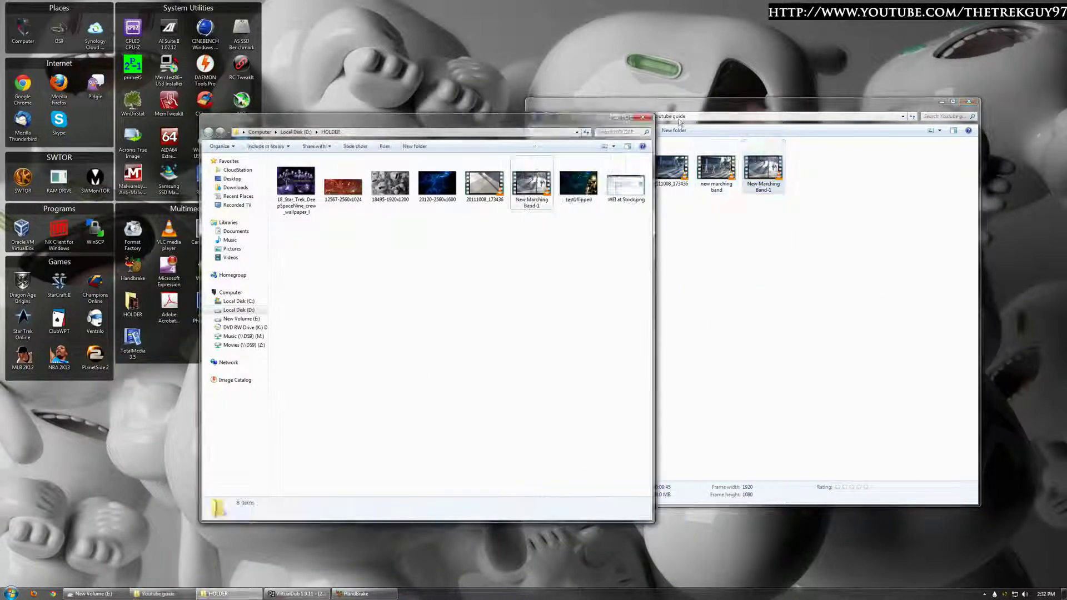
pyautogui.click(650, 119)
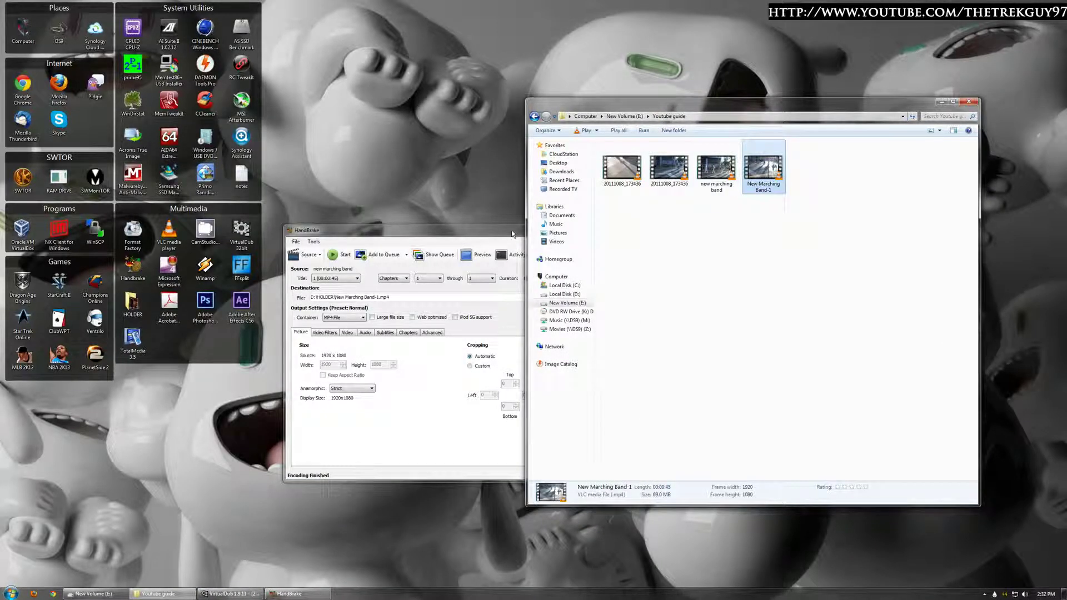
pyautogui.moveTo(512, 234); pyautogui.dragTo(335, 238)
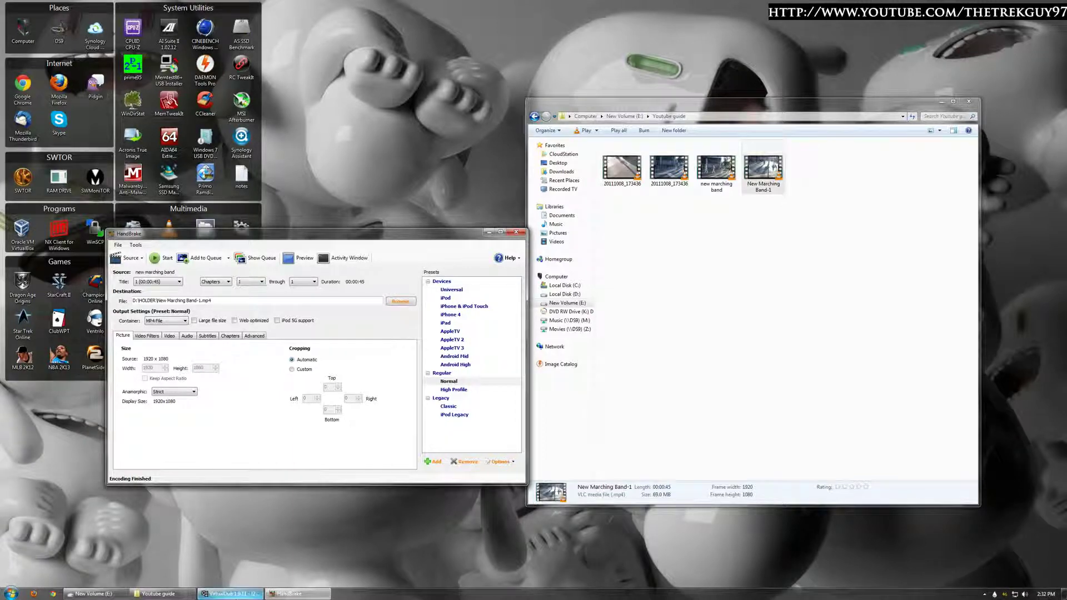
# Switch to VirtualDub and select a section in the middle of the clip, starting at frame 362
pyautogui.click(229, 594)
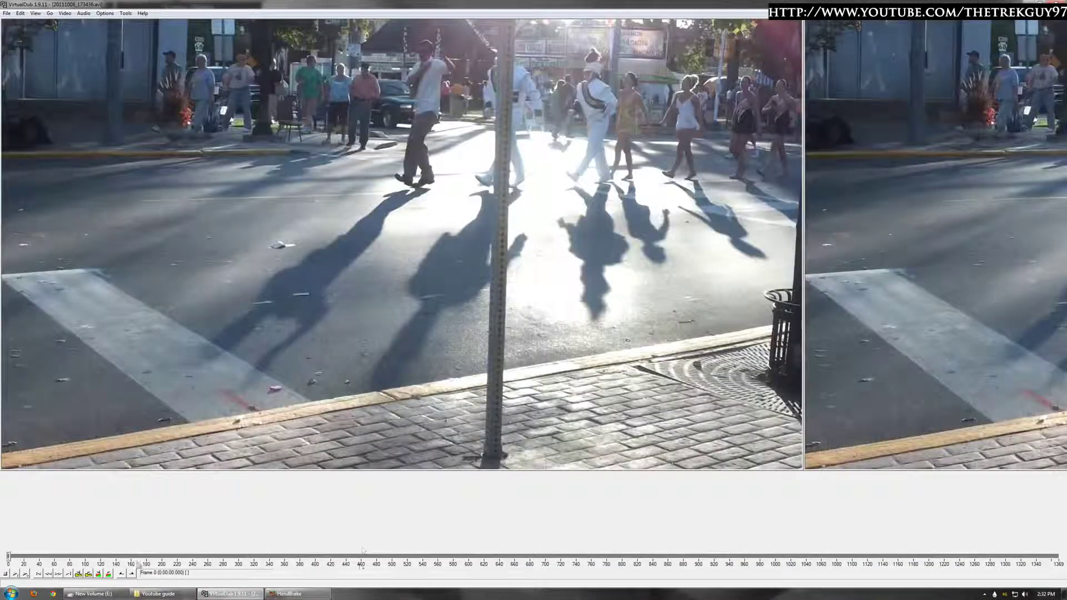
pyautogui.click(298, 558)
pyautogui.click(287, 557)
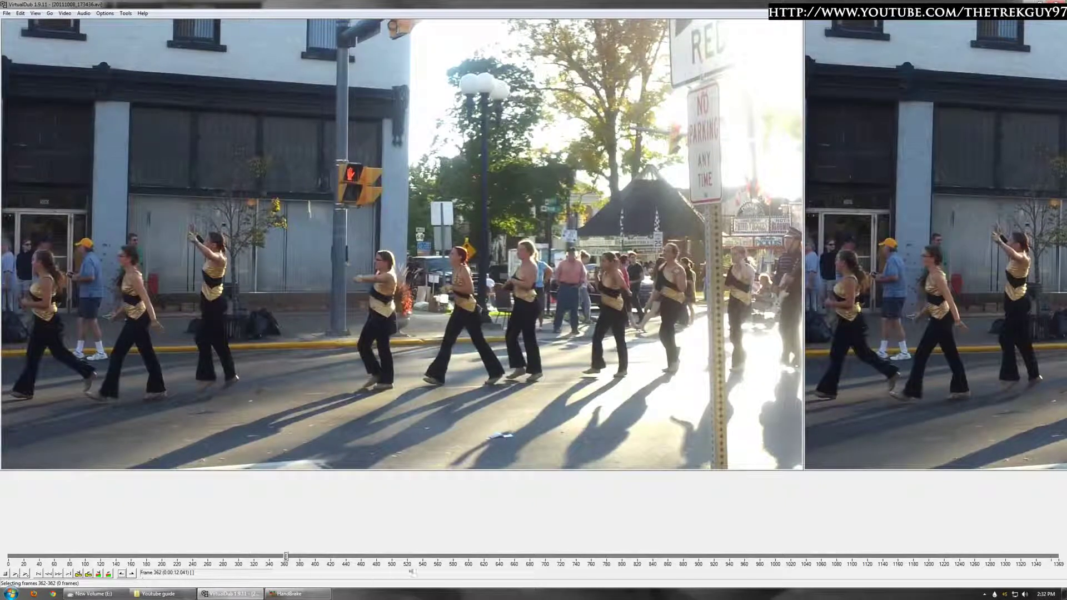
pyautogui.keyDown('shift'); pyautogui.click(436, 557); pyautogui.keyUp('shift')
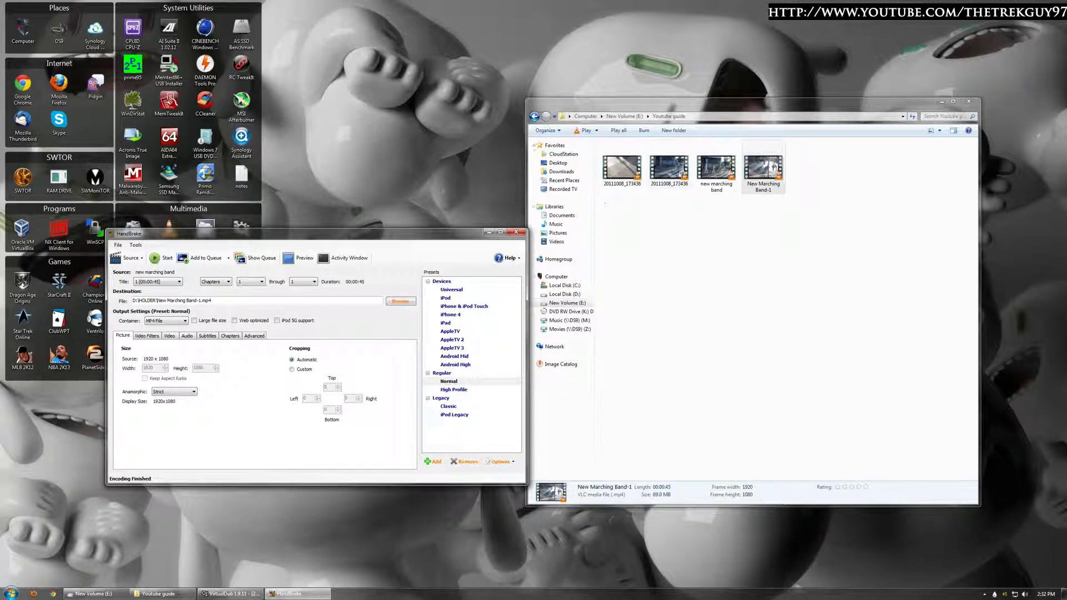
# Review HandBrake's available container formats and check the details of New Marching Band-1 in the Youtube guide folder
pyautogui.moveTo(291, 237); pyautogui.dragTo(281, 242)
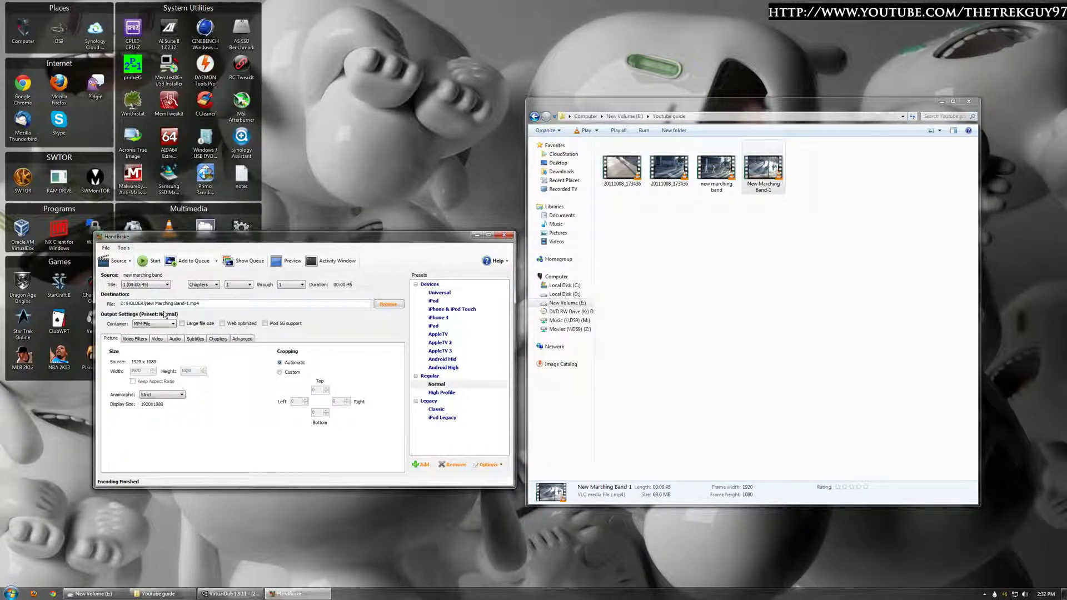
pyautogui.click(154, 323)
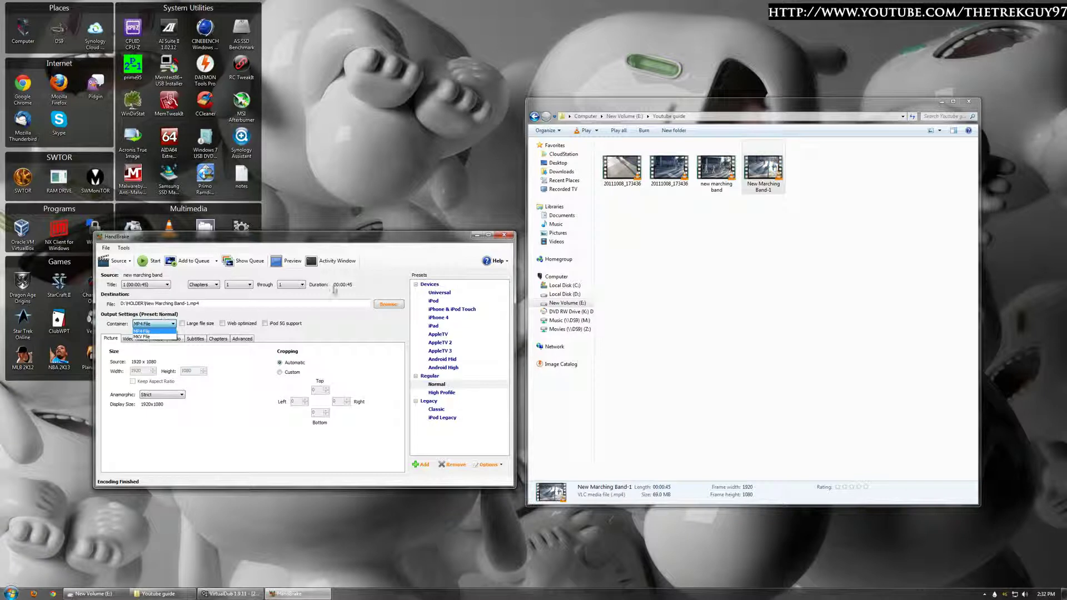
pyautogui.click(395, 243)
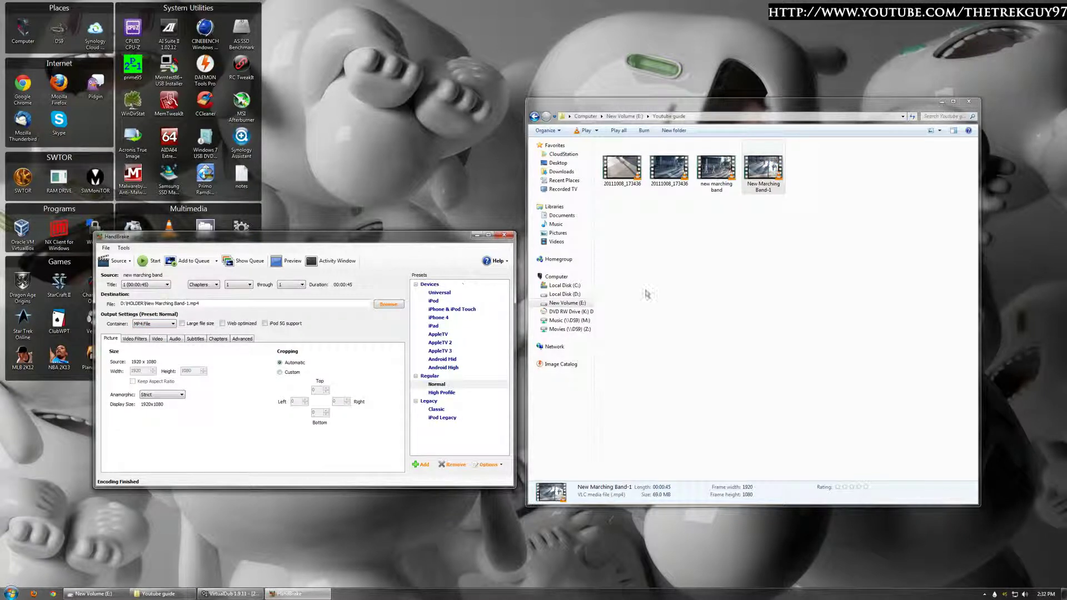
pyautogui.click(801, 257)
pyautogui.click(759, 178)
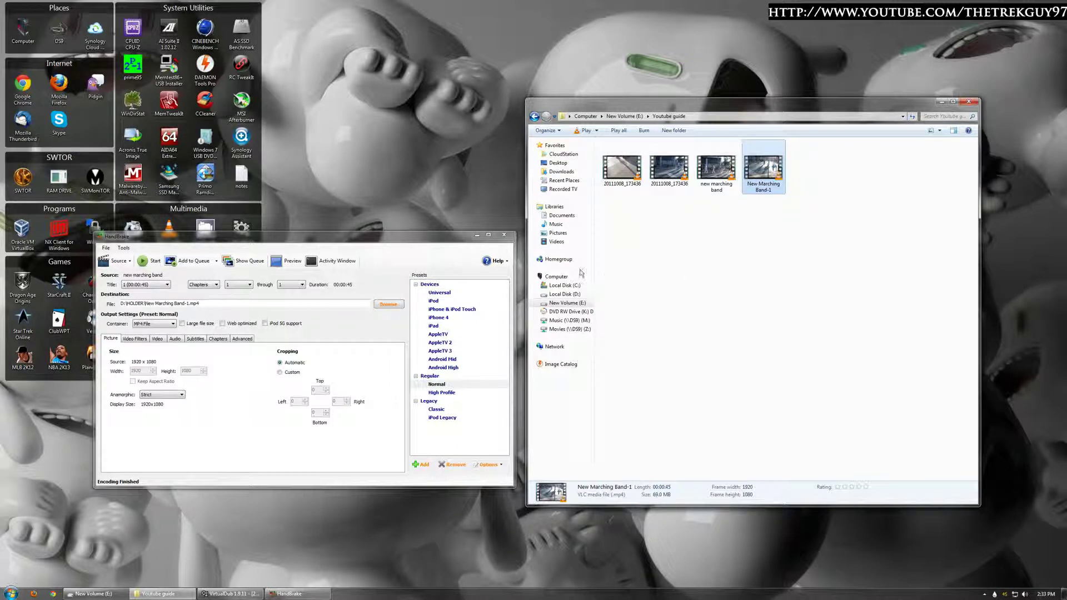
pyautogui.moveTo(402, 242); pyautogui.dragTo(367, 239)
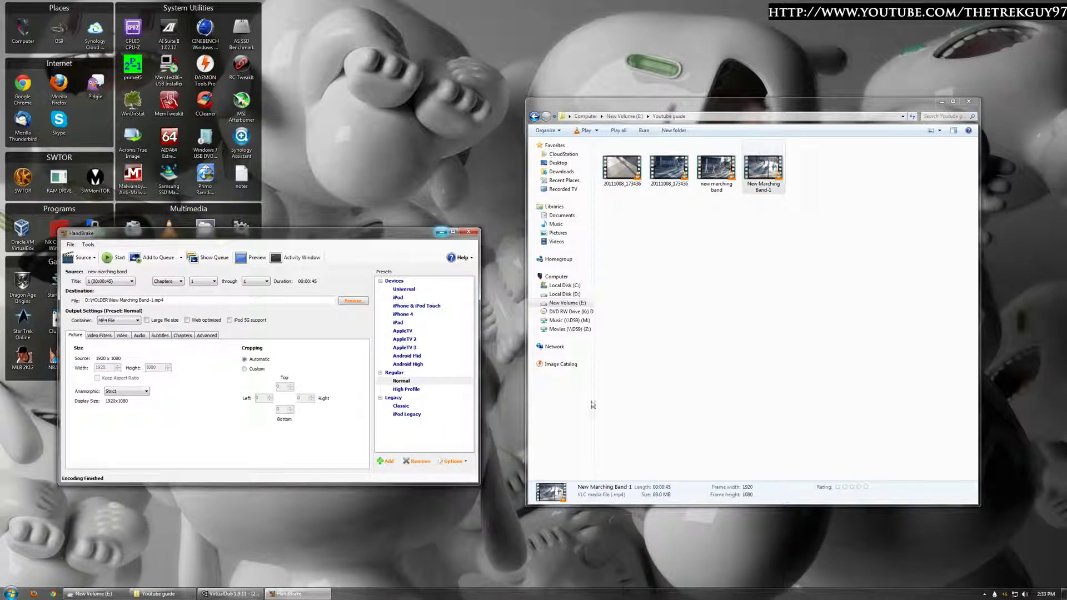